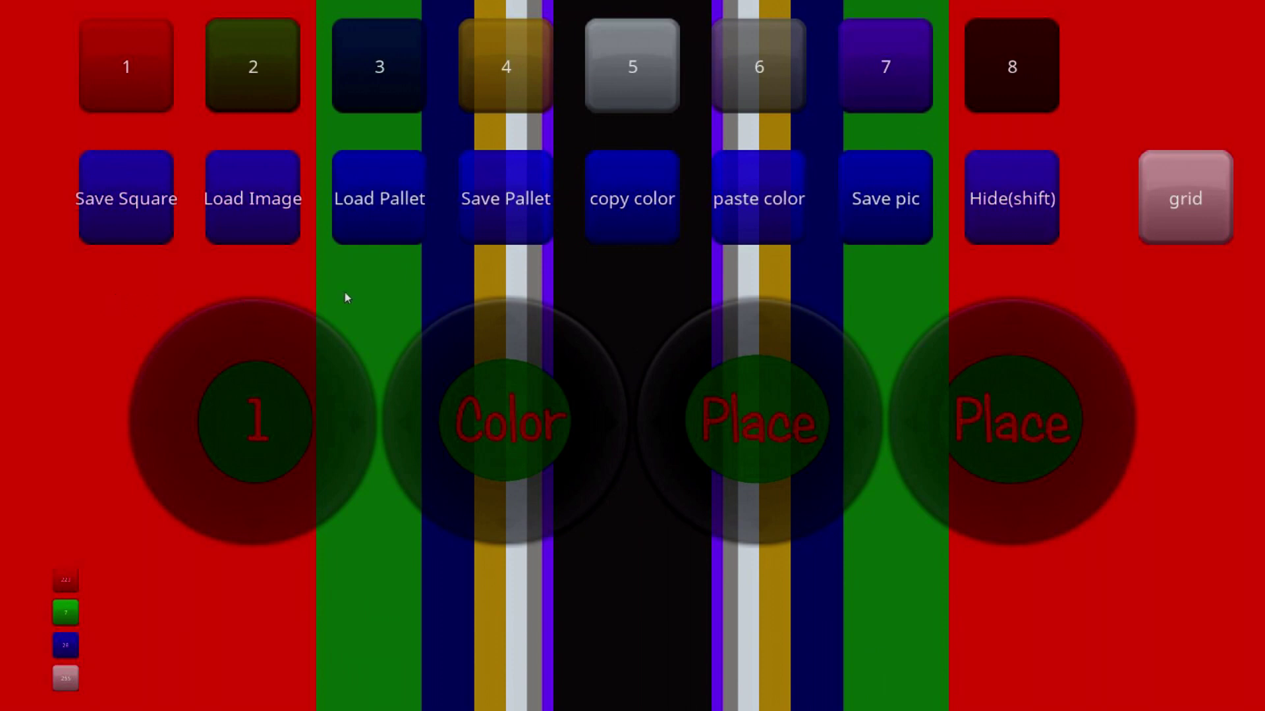
Load the StripesTile4offset6.txt pattern from the tilestripes folder of Stripe Patterns and preview it without the controls.
left_click(521, 509)
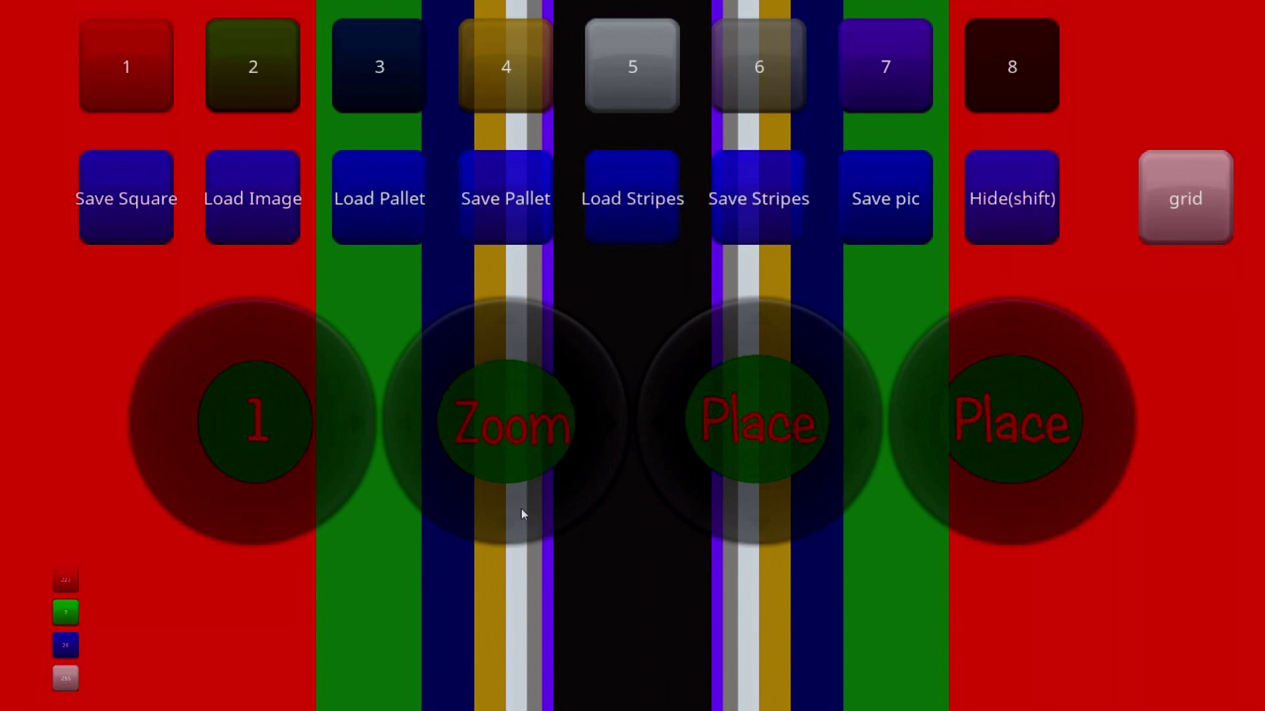
left_click(625, 208)
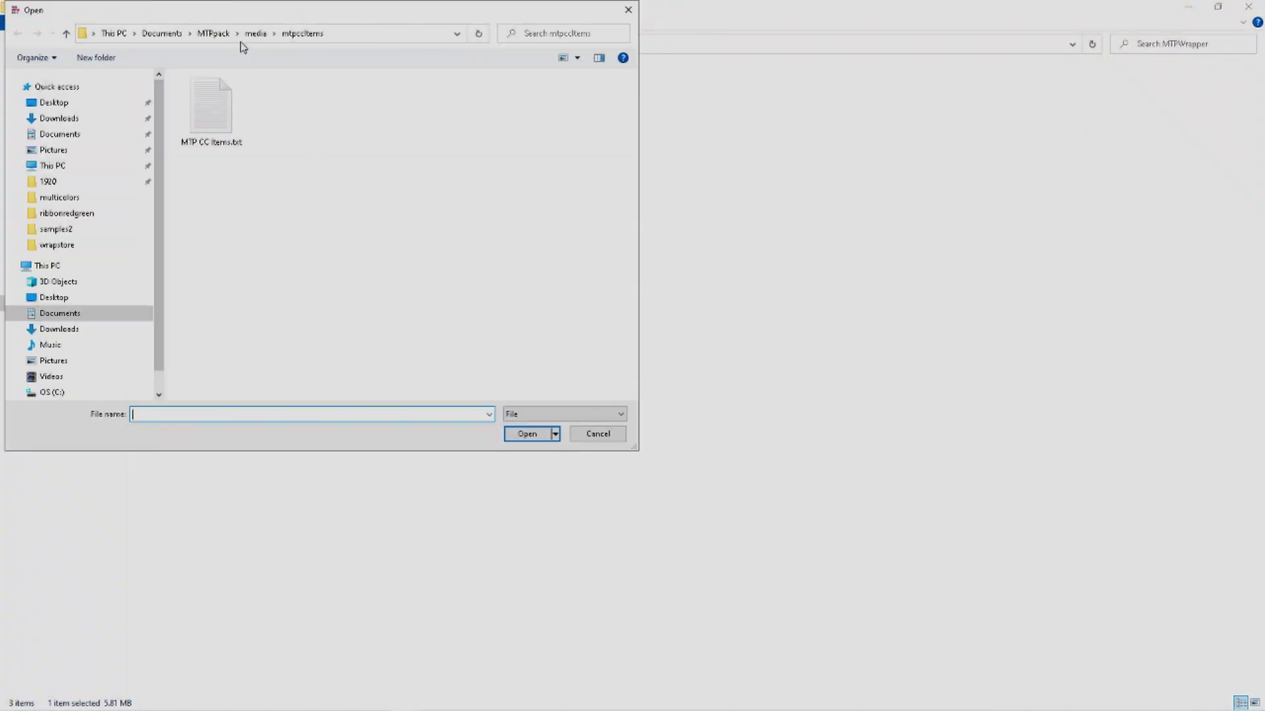
left_click(265, 35)
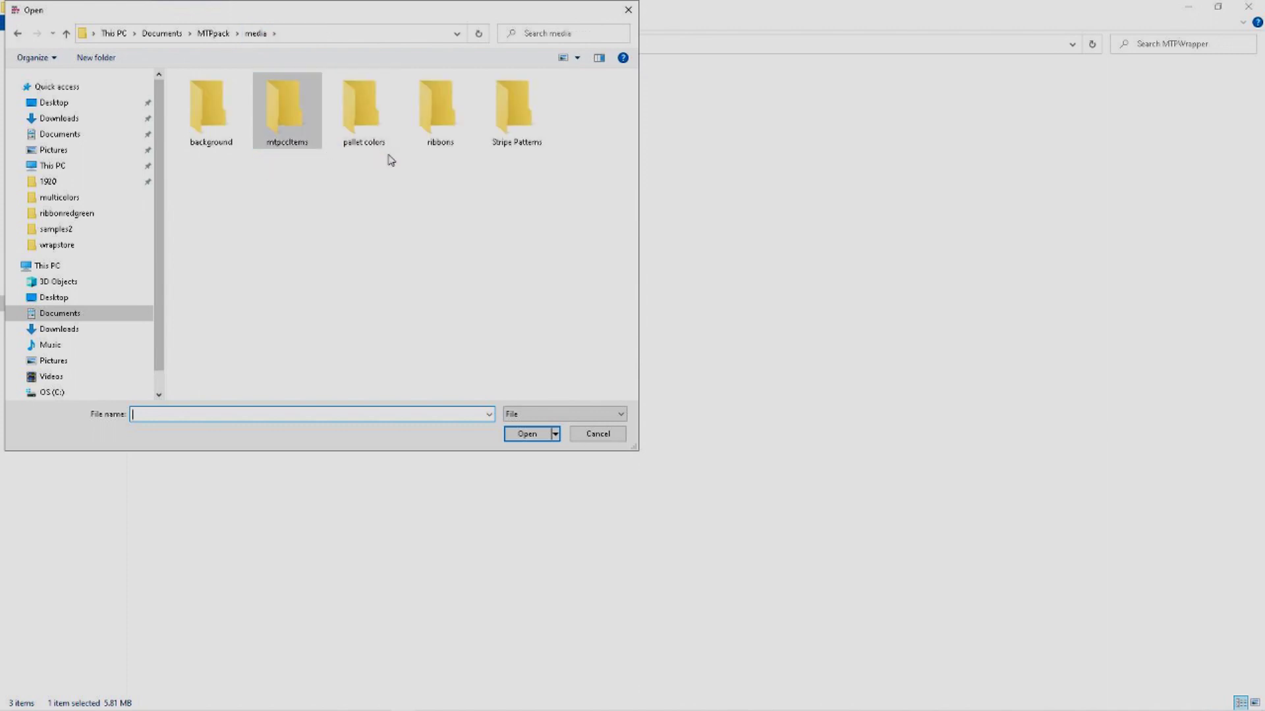
double_click(518, 132)
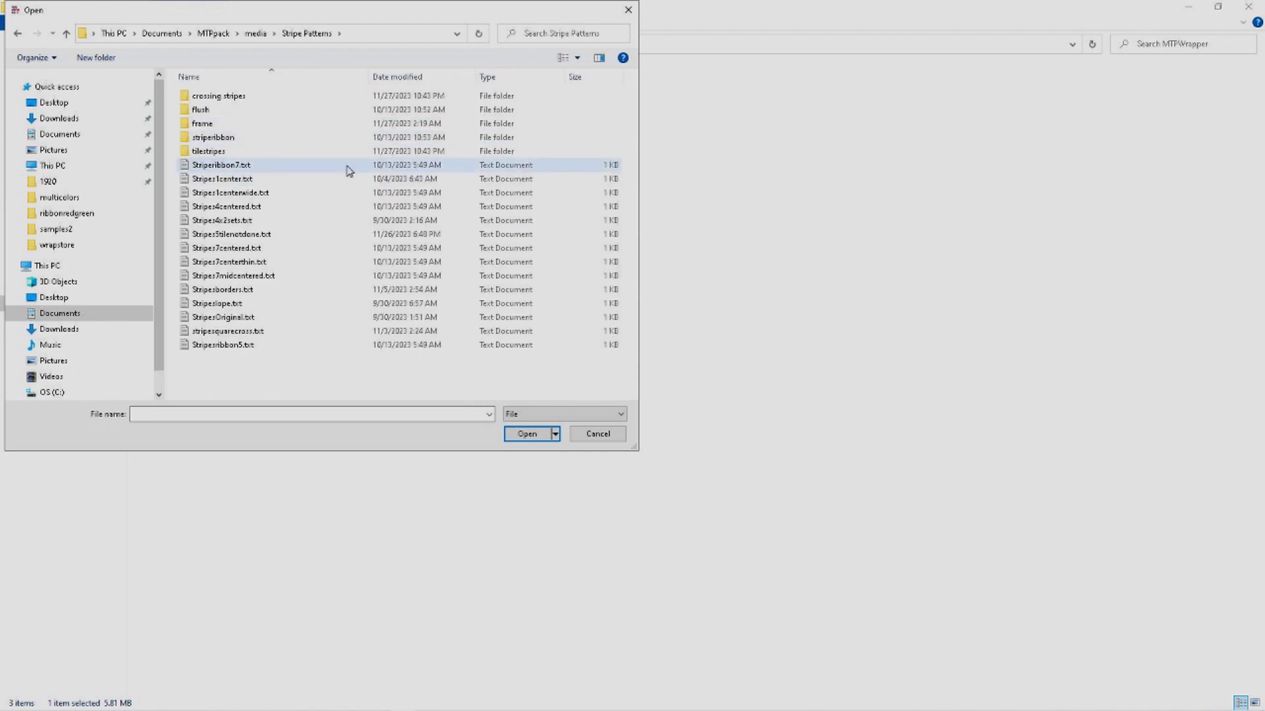
double_click(209, 152)
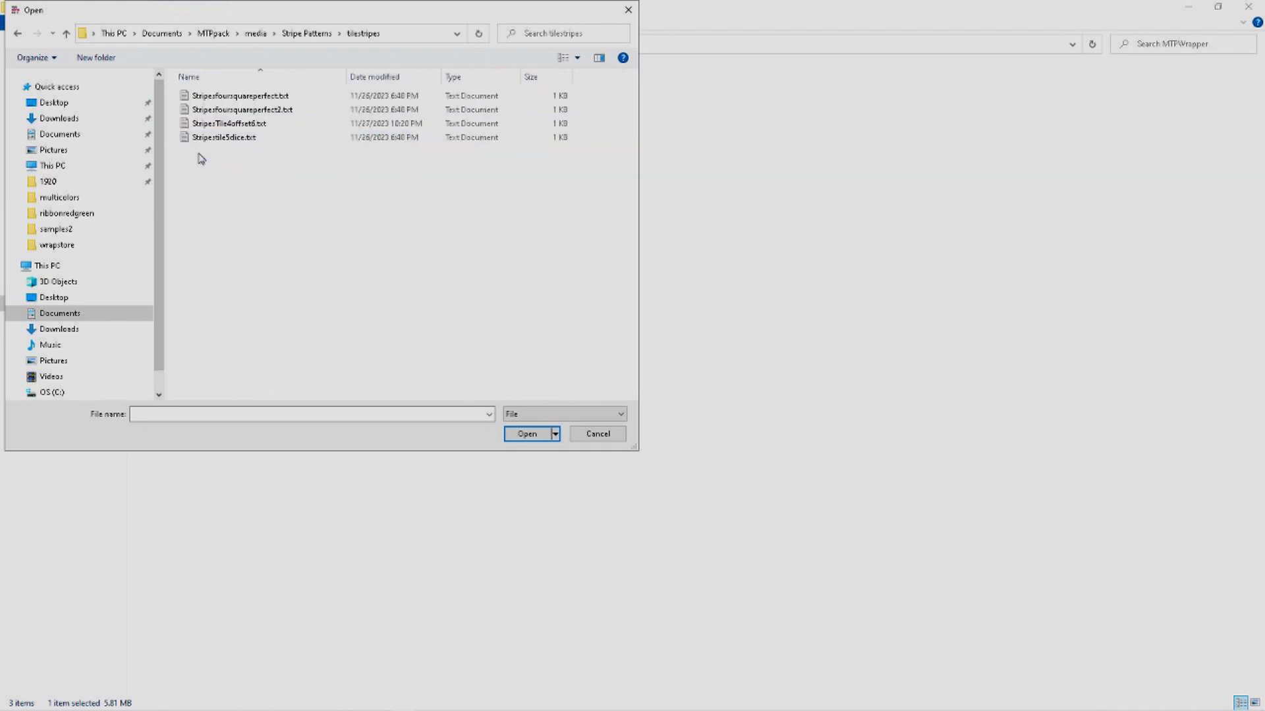
double_click(224, 124)
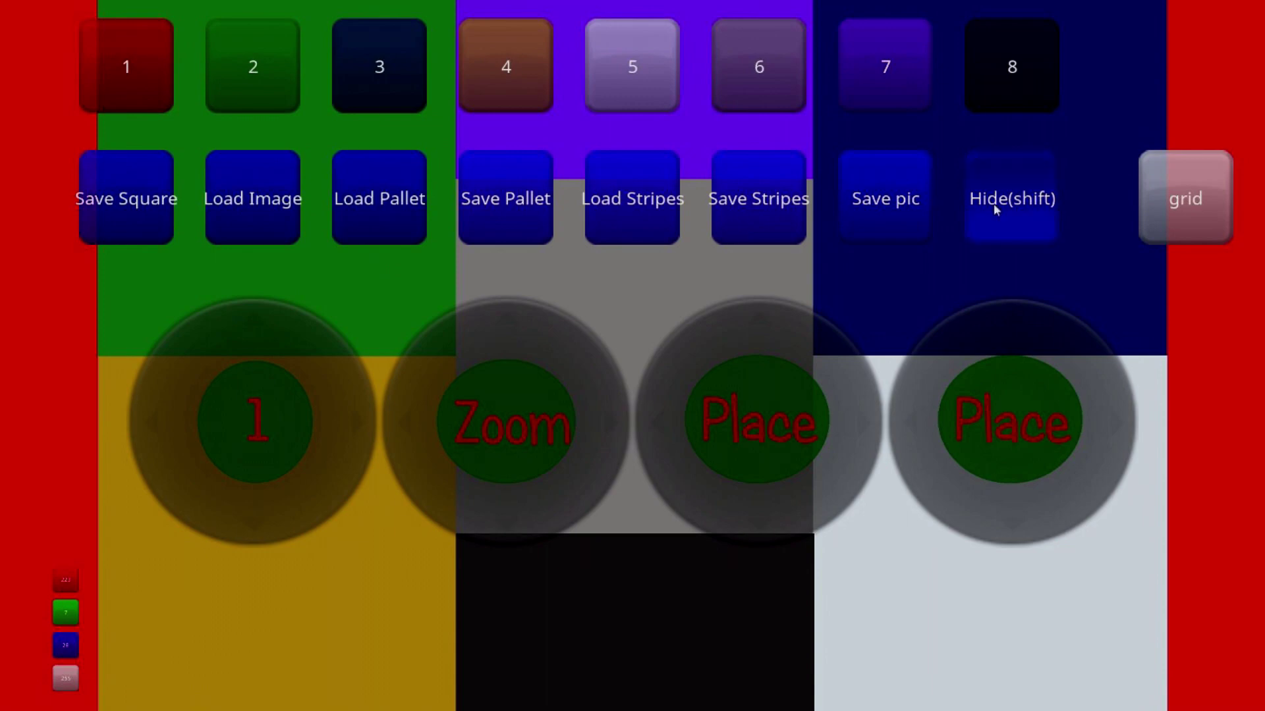
left_click(1036, 205)
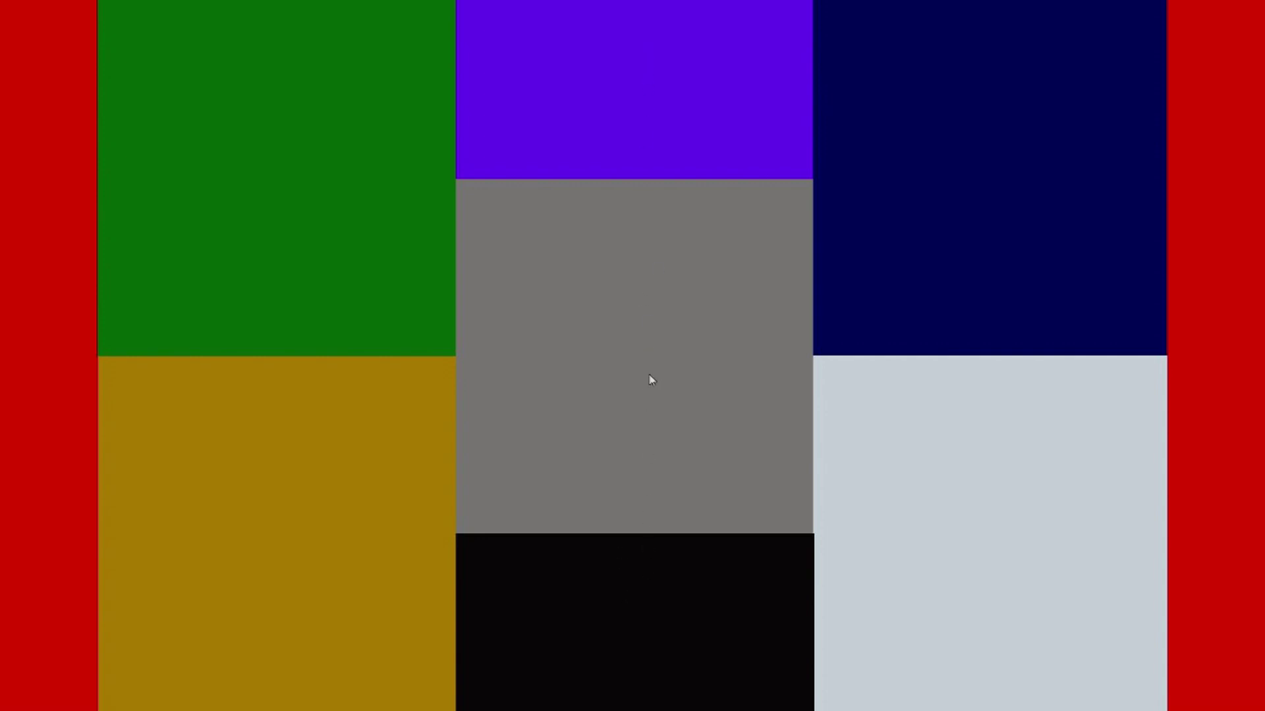
key("shift")
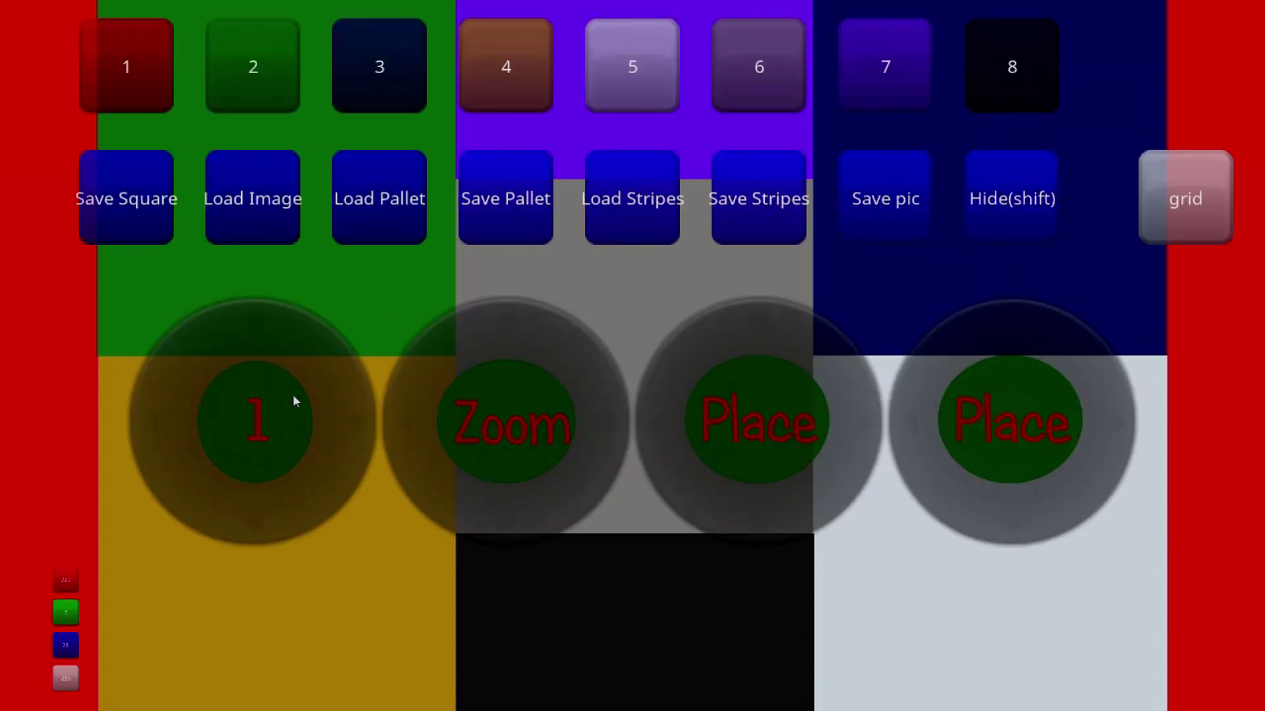
Select stripe 2 and fill its tile with the oordblue.png ornament image from the mtpccItems folder.
left_click(329, 421)
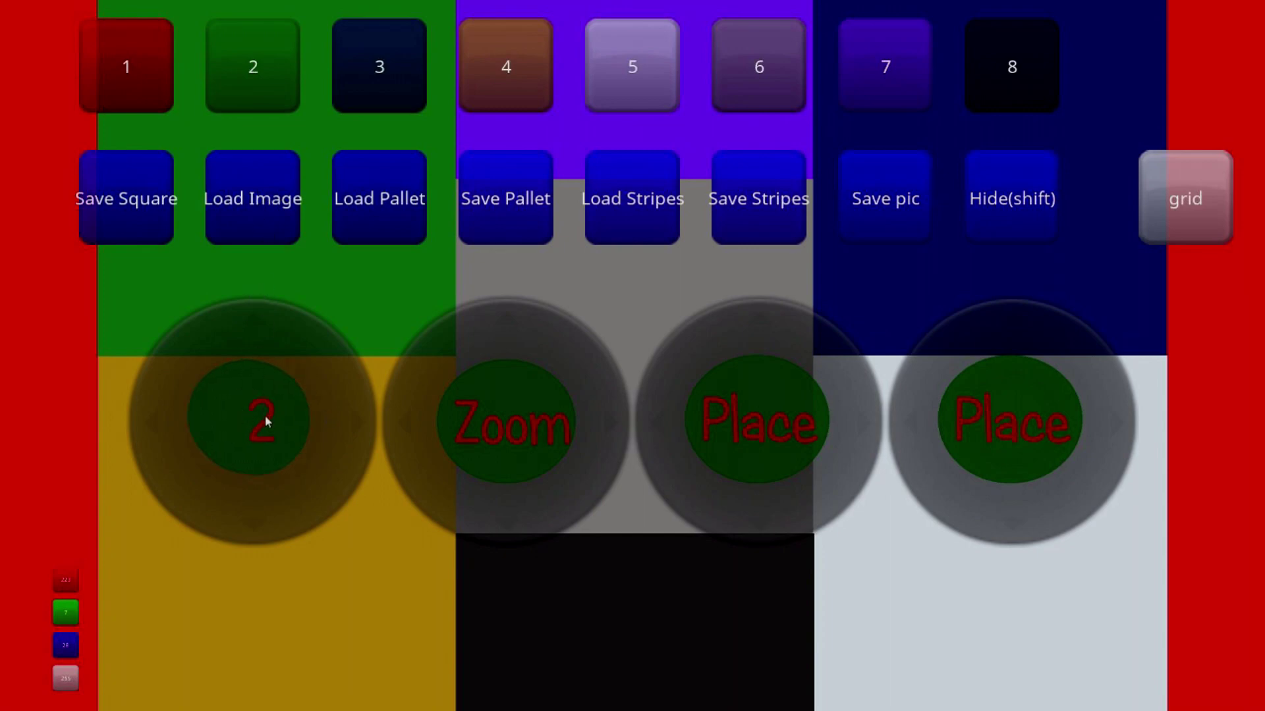
left_click(268, 211)
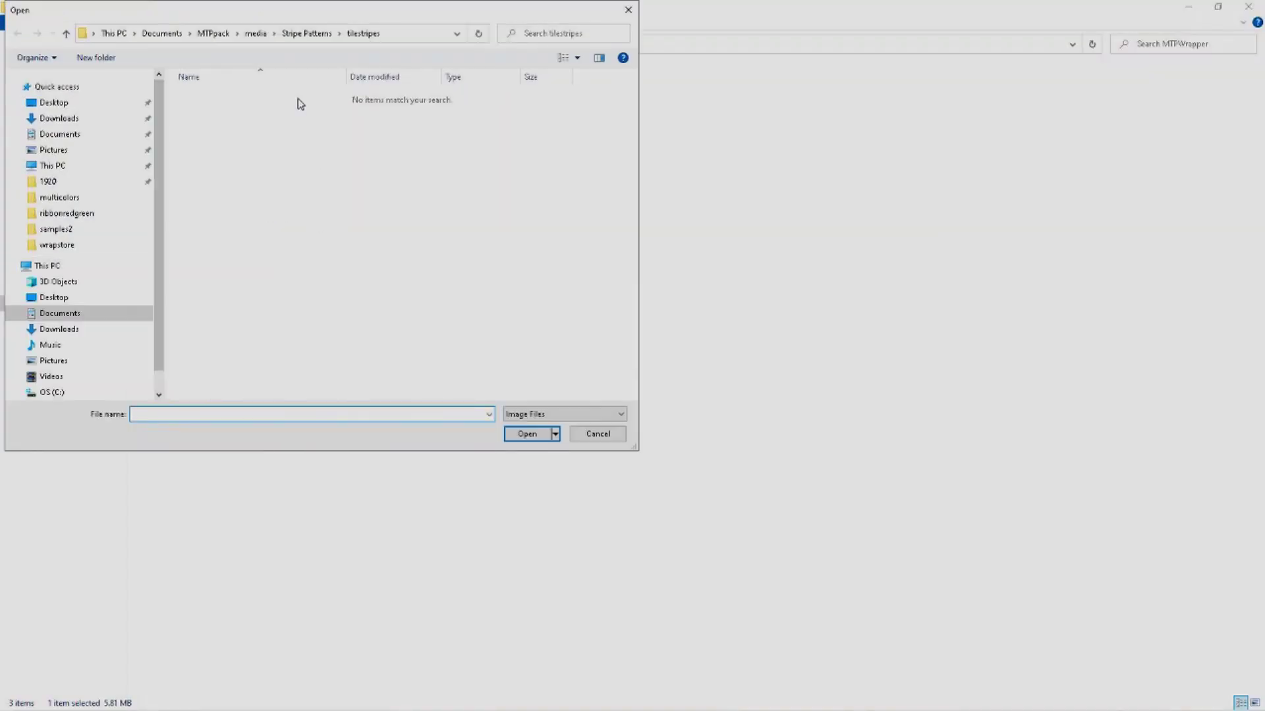
left_click(256, 36)
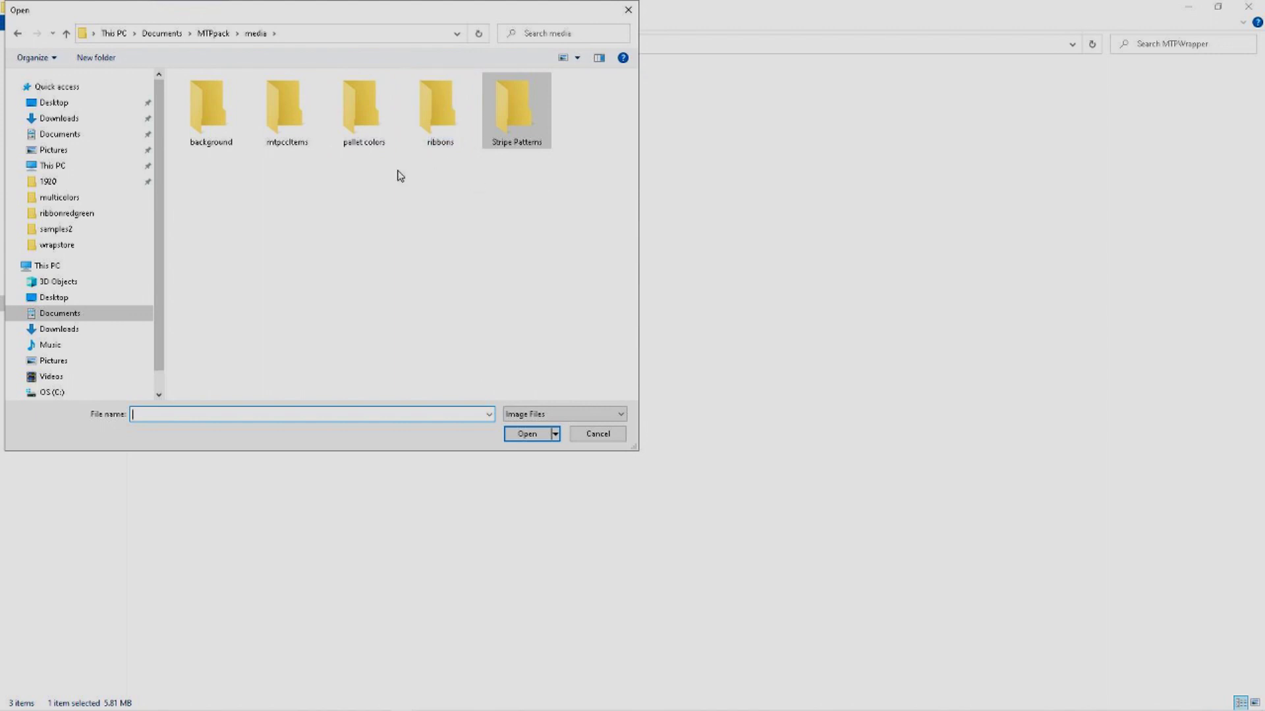
double_click(287, 110)
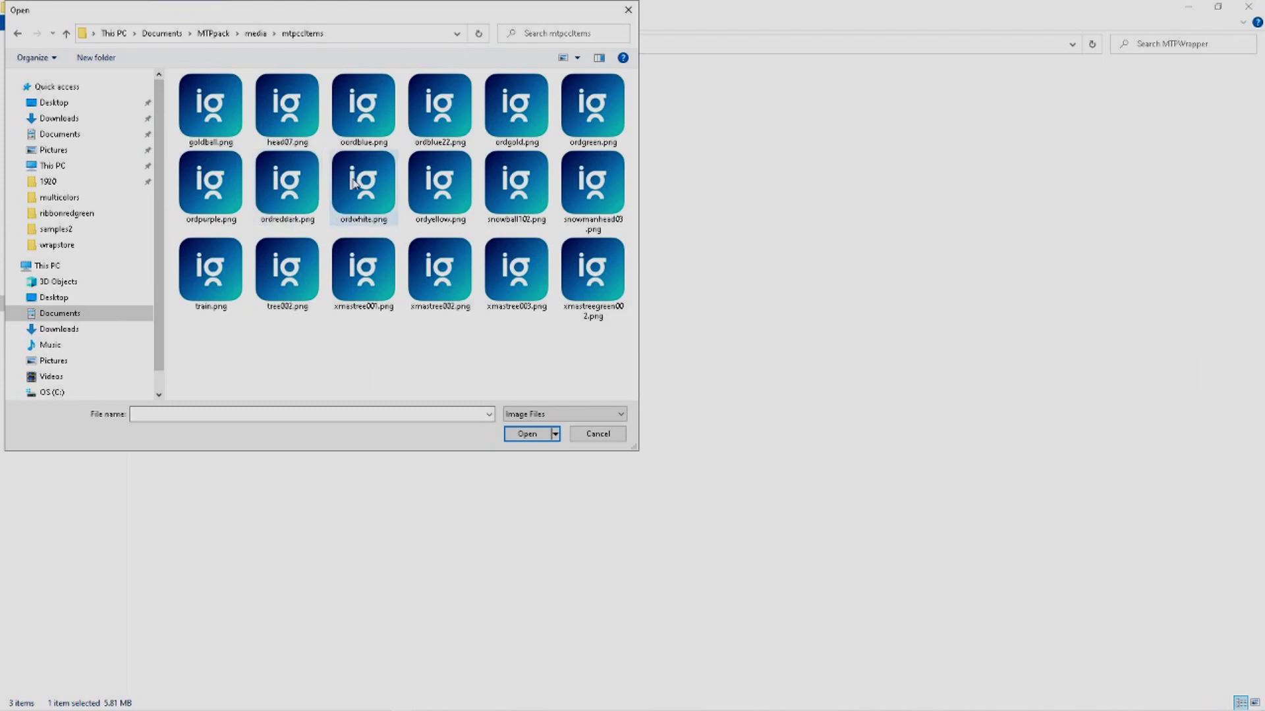
double_click(358, 116)
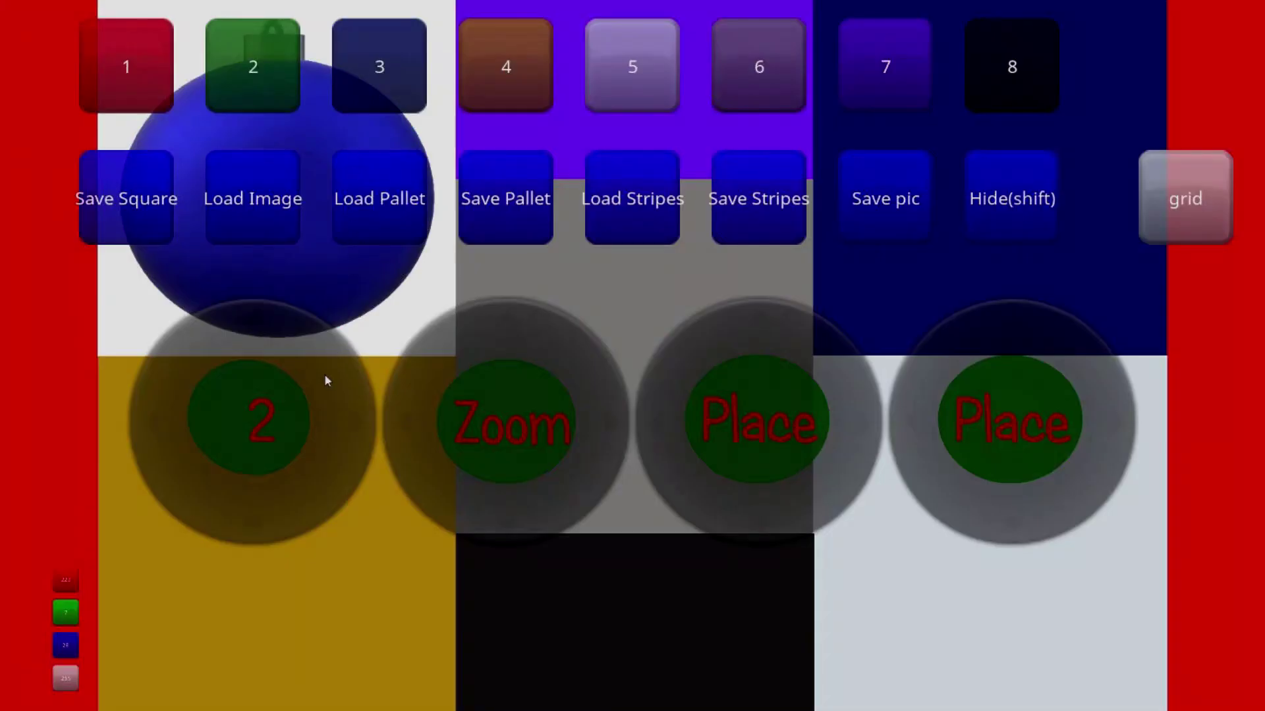
Preview the pattern without the controls, and load oordblue.png into the stripe 3 tile.
left_click(983, 205)
key("shift")
left_click(355, 433)
left_click(257, 206)
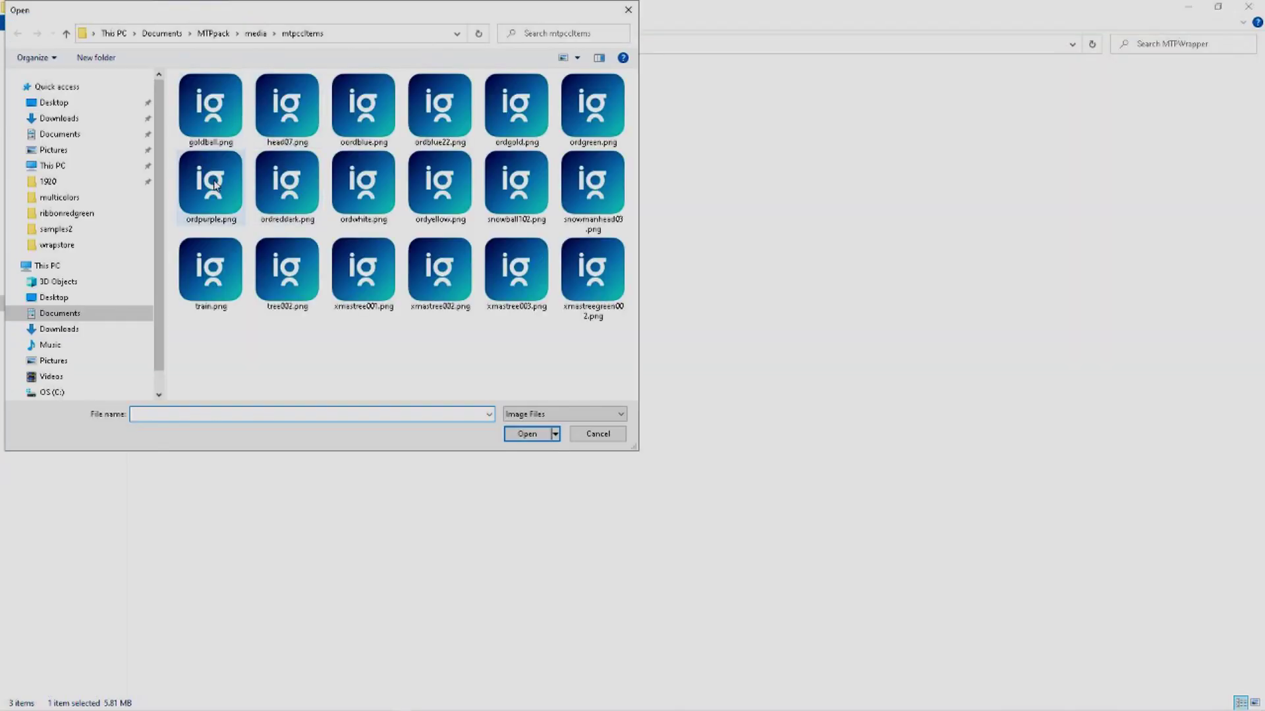
double_click(350, 117)
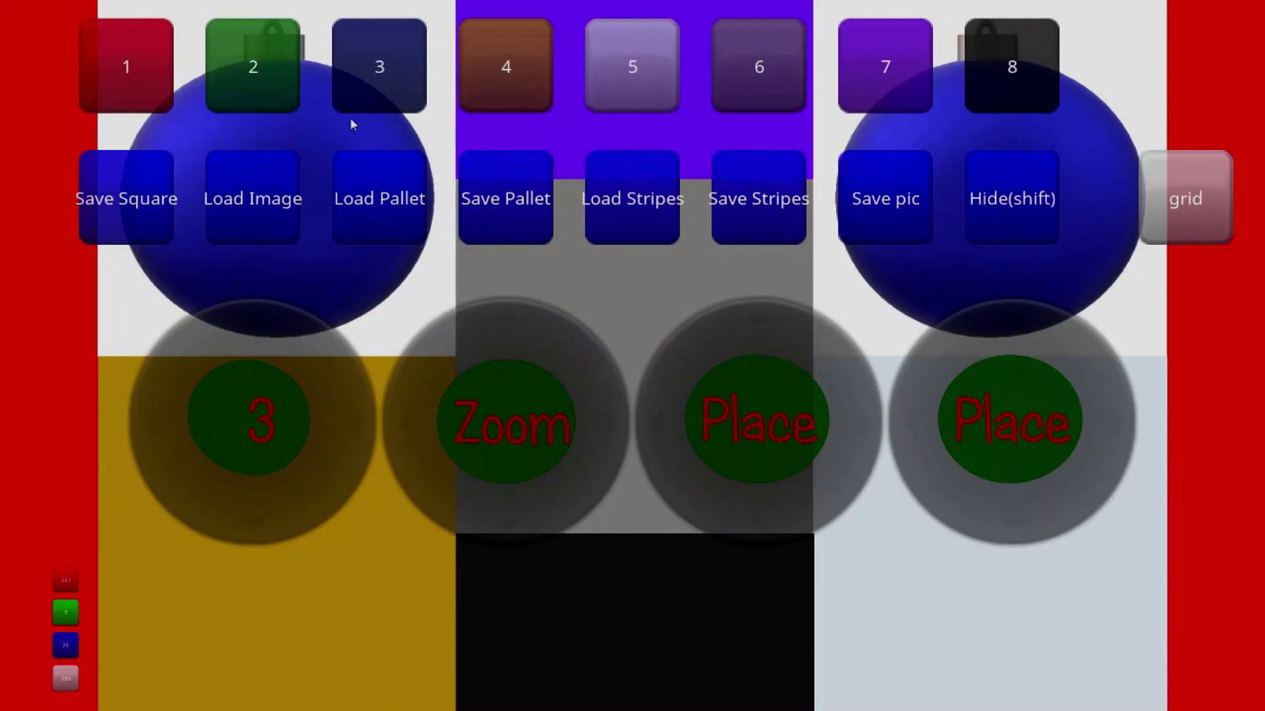
Show the grid and turn off stripe 1, viewing the pattern without the controls.
left_click(1151, 196)
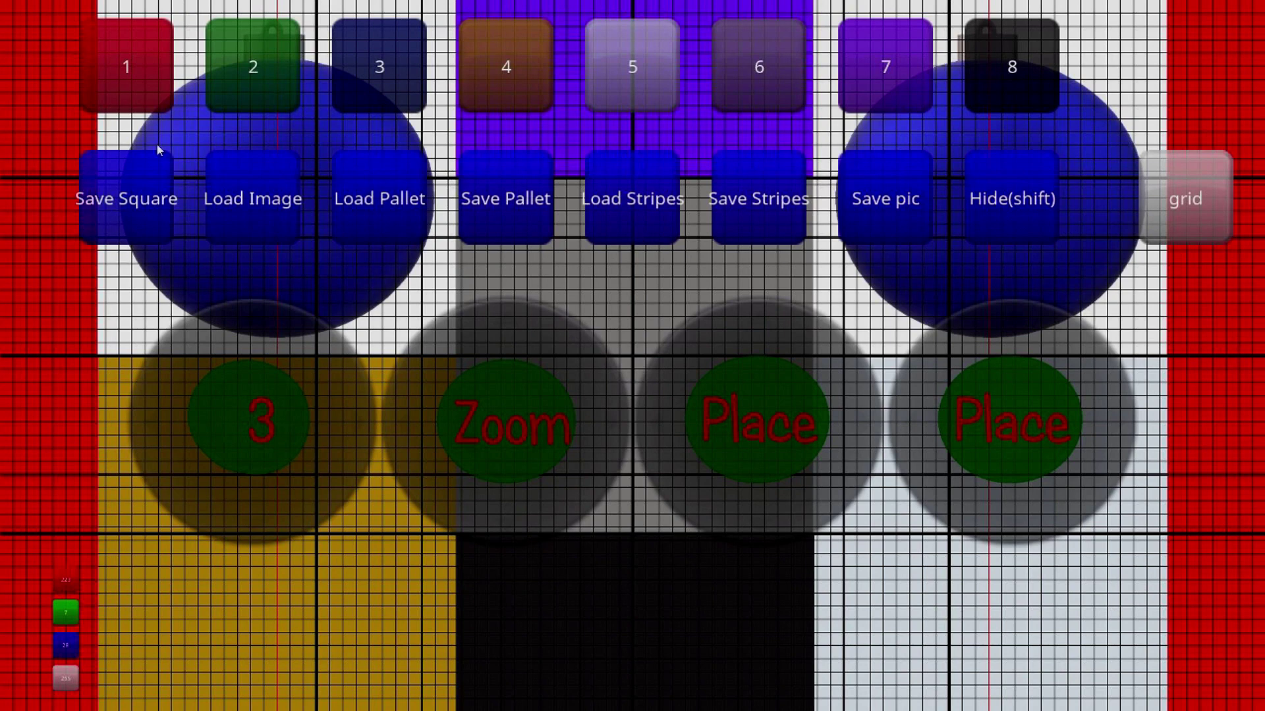
left_click(136, 75)
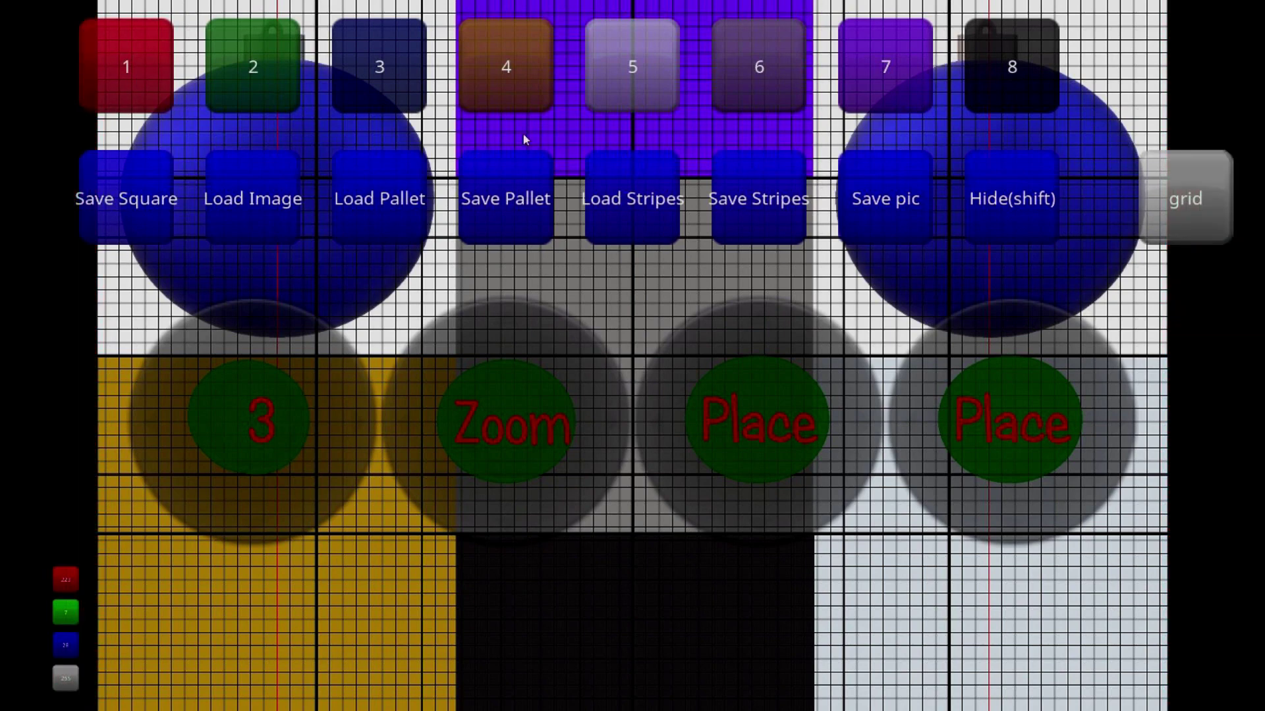
left_click(1017, 205)
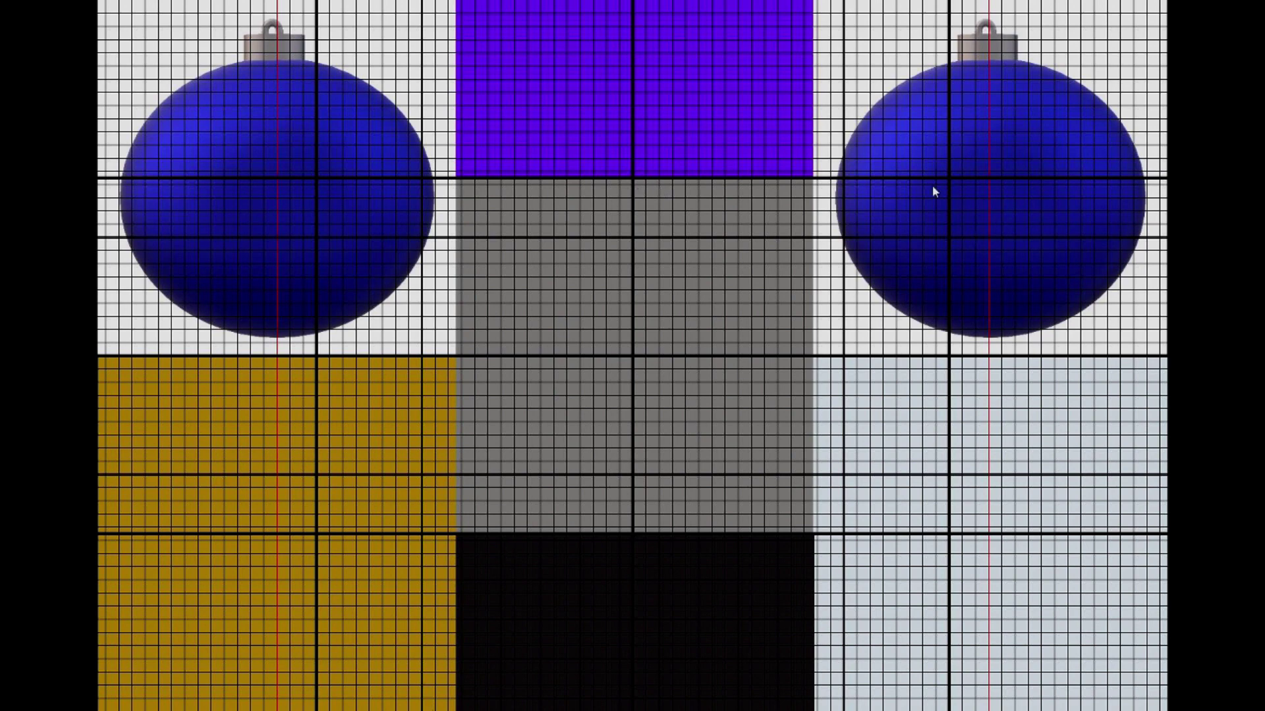
Save the wrap image under the name junk.
key("ctrl+s")
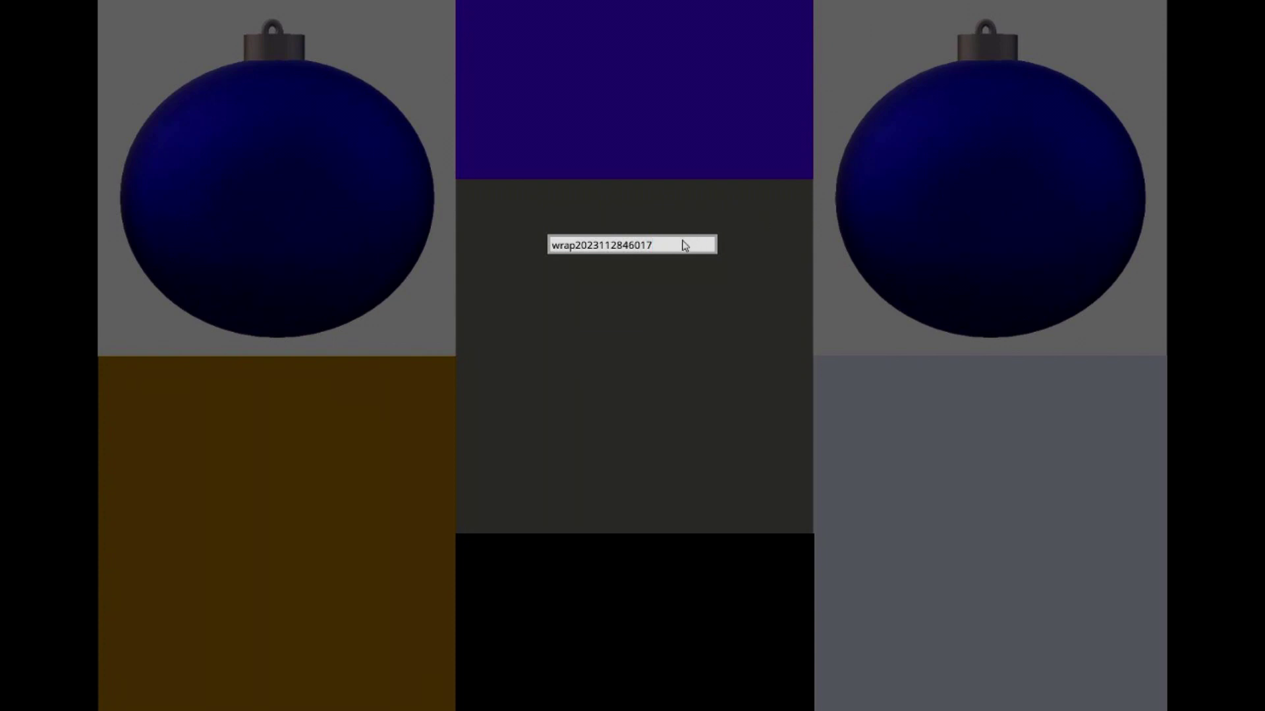
type("j")
type("unk")
key("Return")
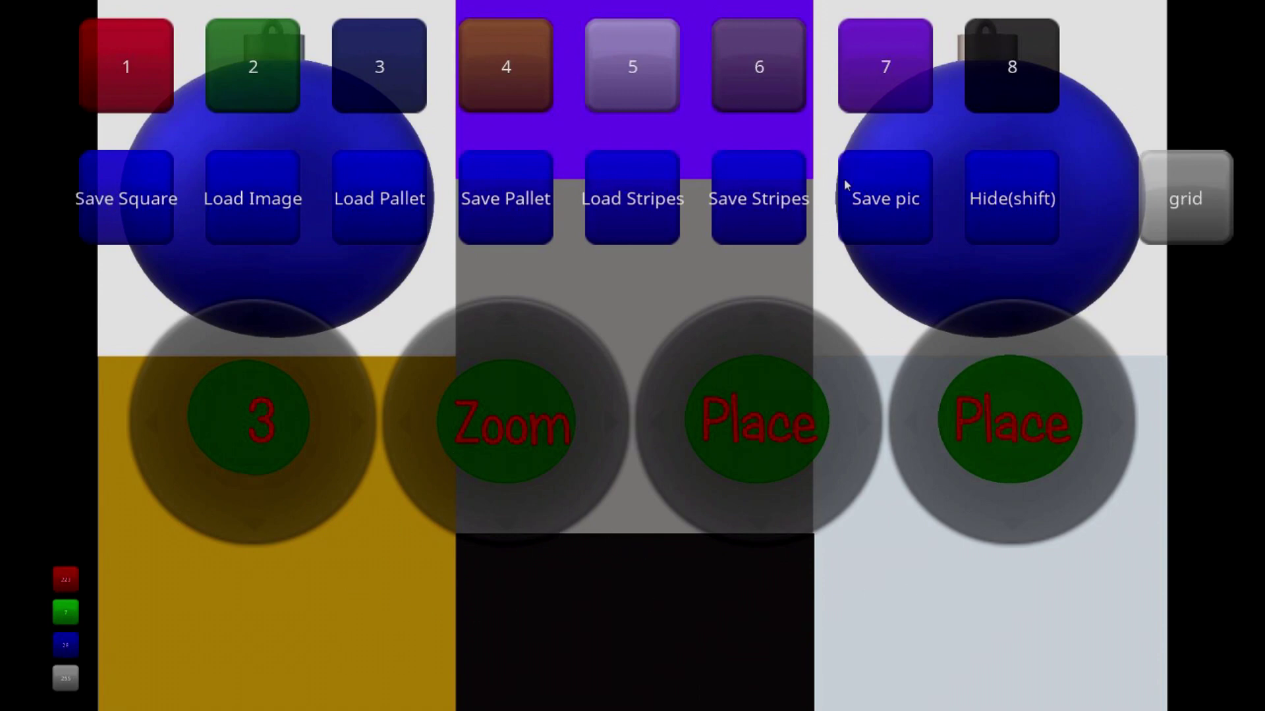
Switch stripes 7, 6, 5 and 4 off and on in turn to identify the tile each one controls.
left_click(884, 66)
left_click(863, 63)
left_click(765, 65)
left_click(765, 73)
left_click(647, 78)
left_click(647, 84)
left_click(492, 79)
left_click(492, 79)
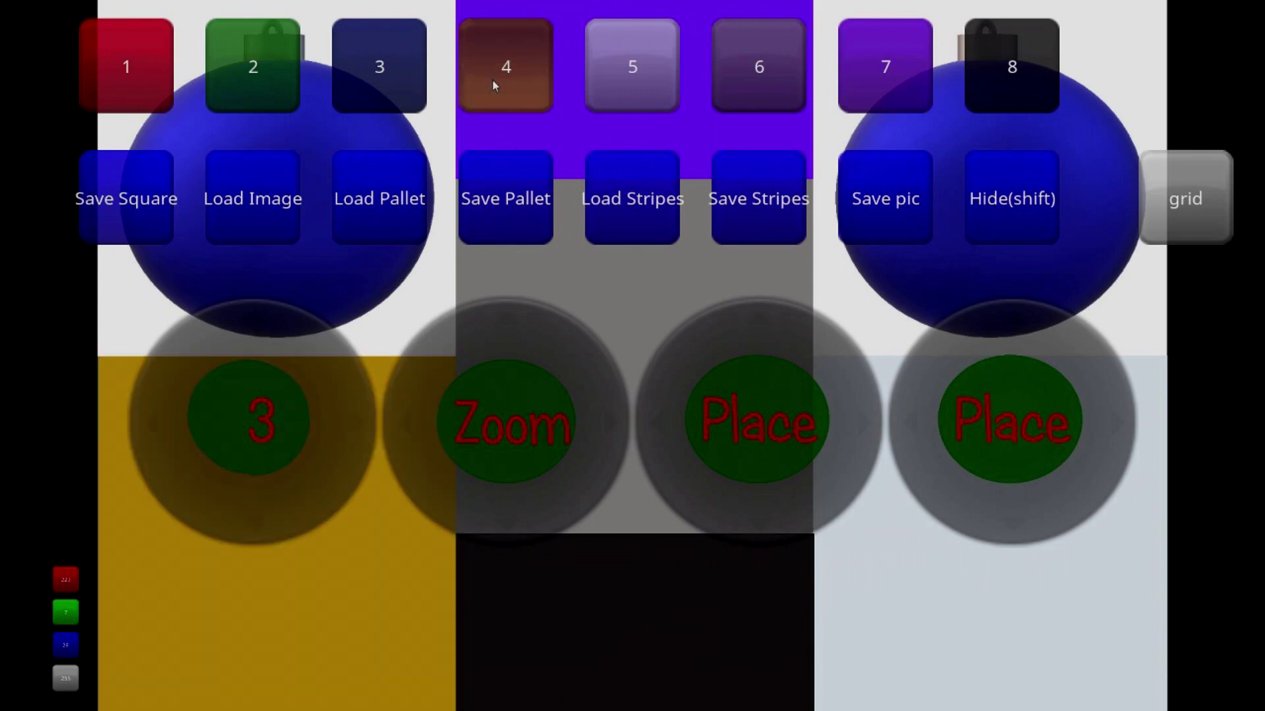
Load the ordgold.png ornament image into the stripe 4 and stripe 5 tiles.
left_click(320, 436)
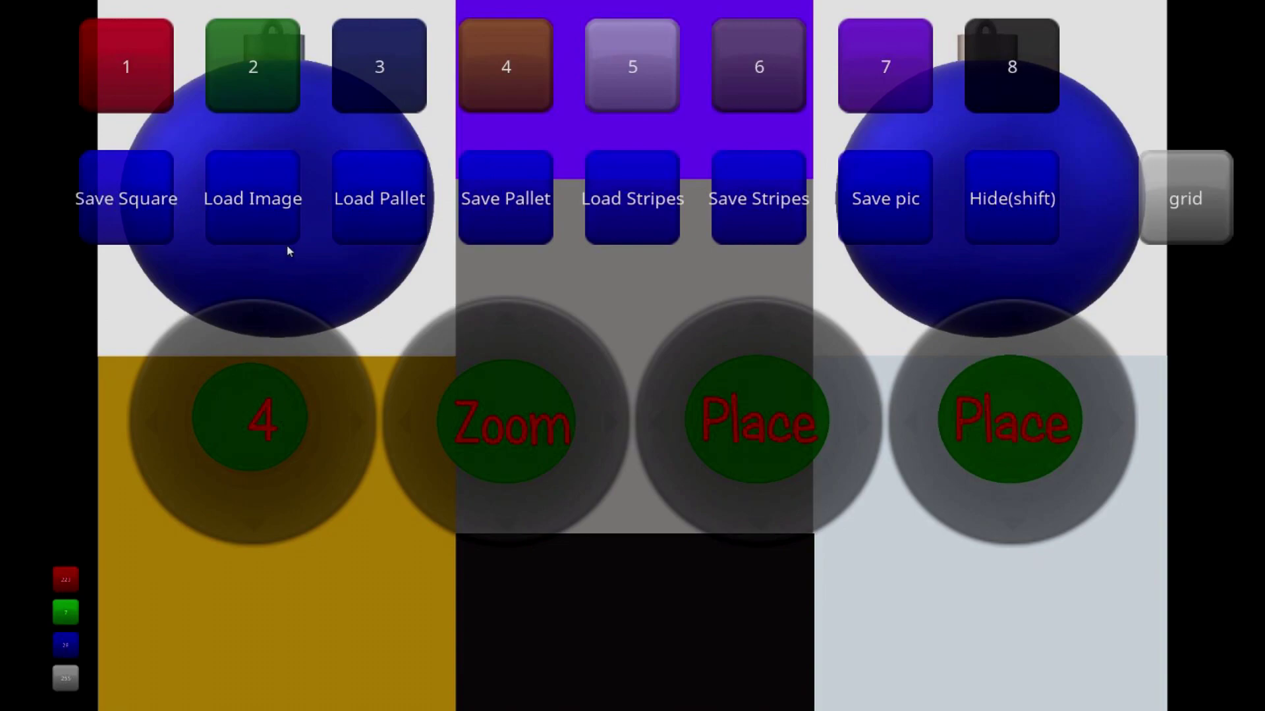
left_click(275, 209)
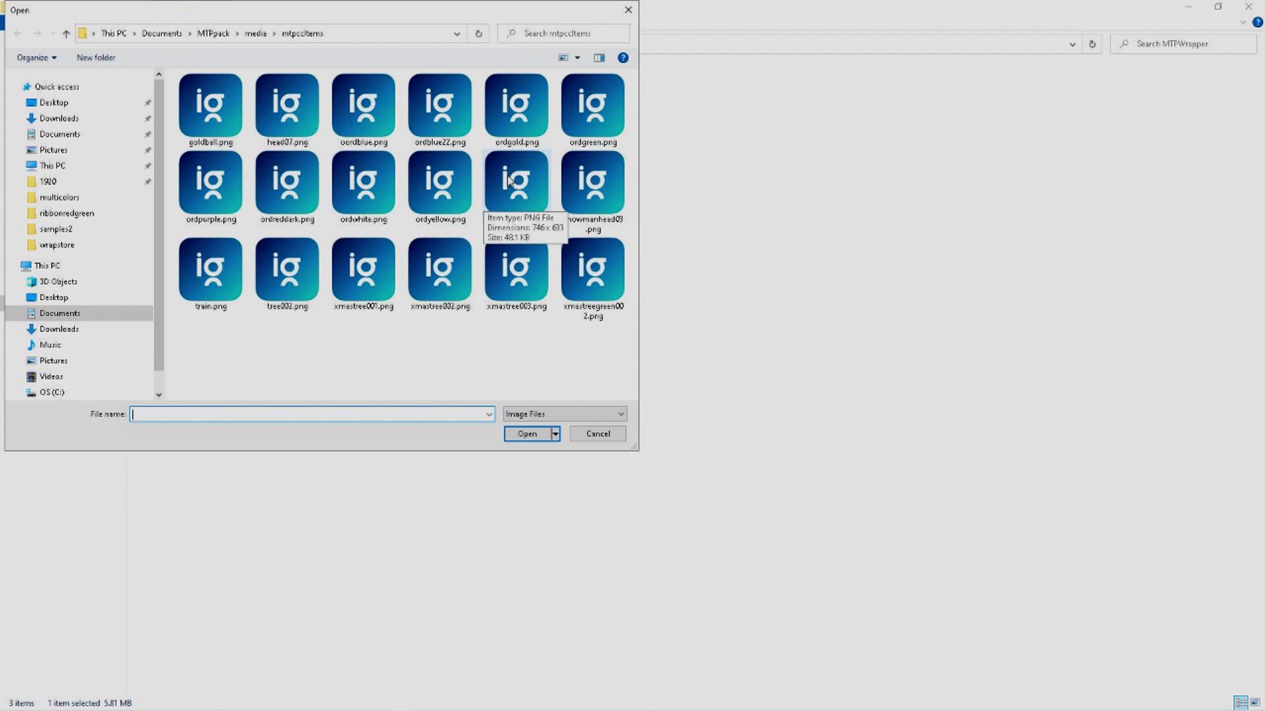
left_click(514, 125)
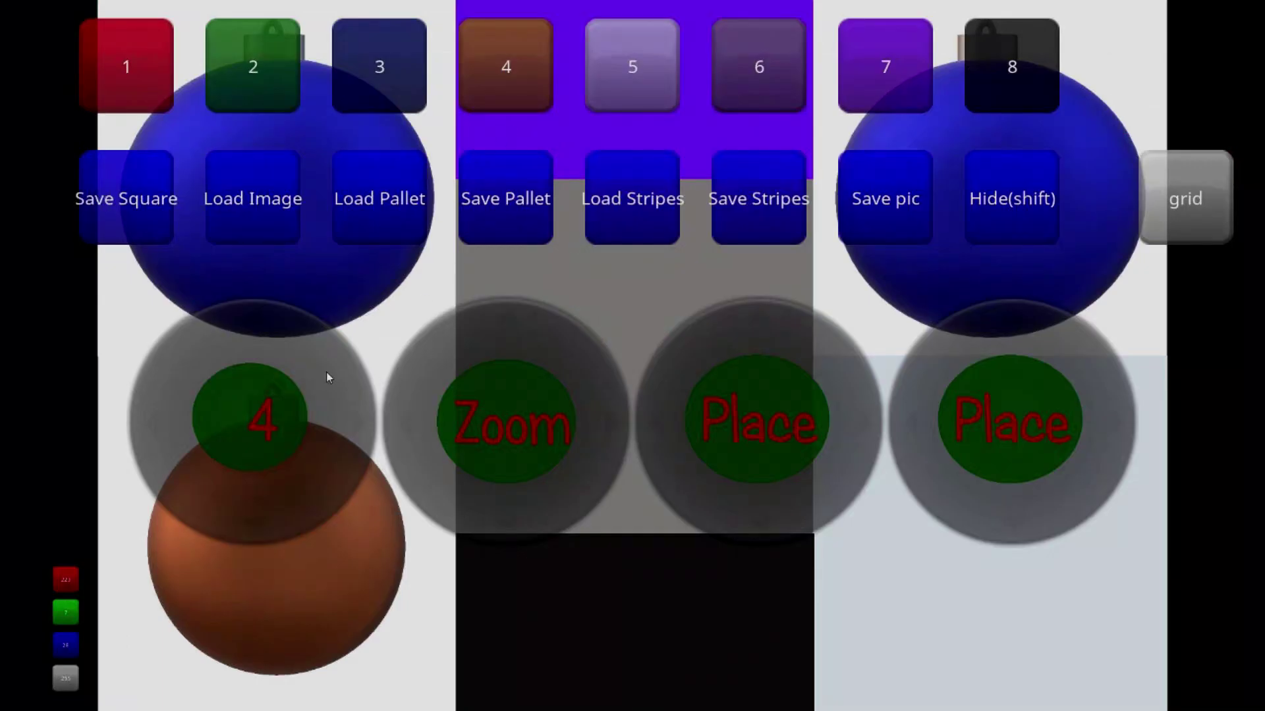
left_click(320, 427)
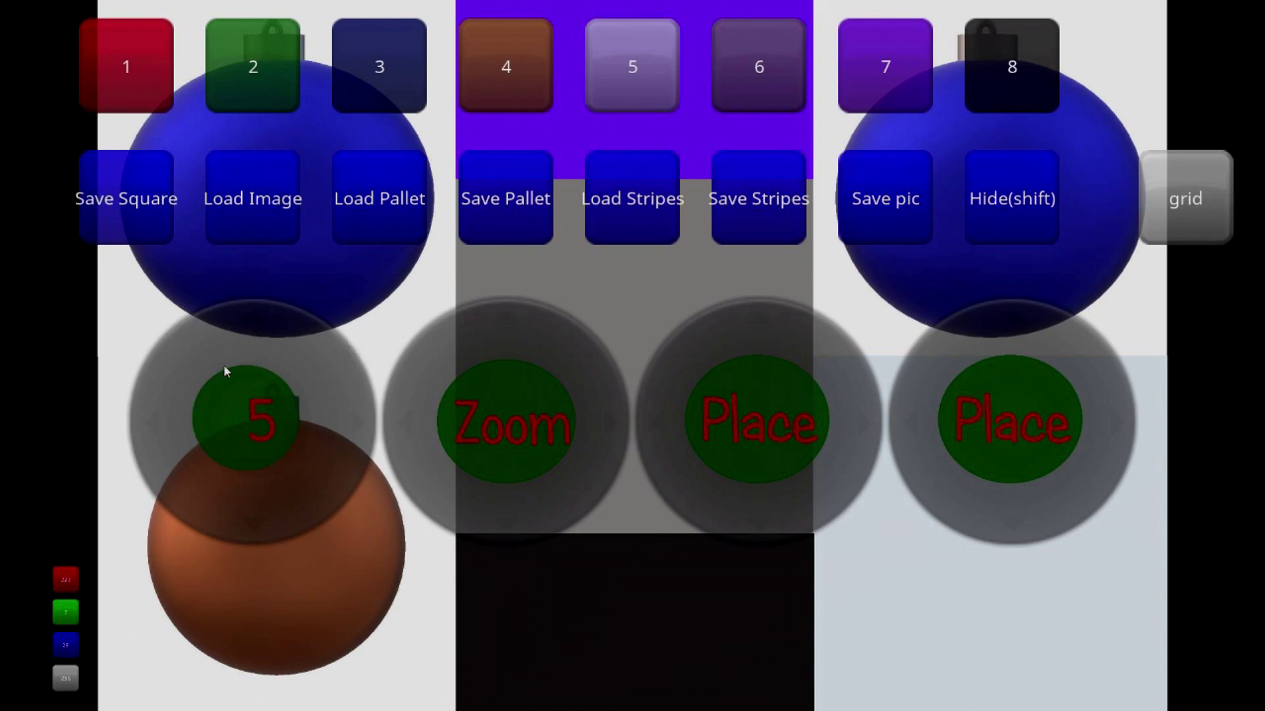
left_click(262, 191)
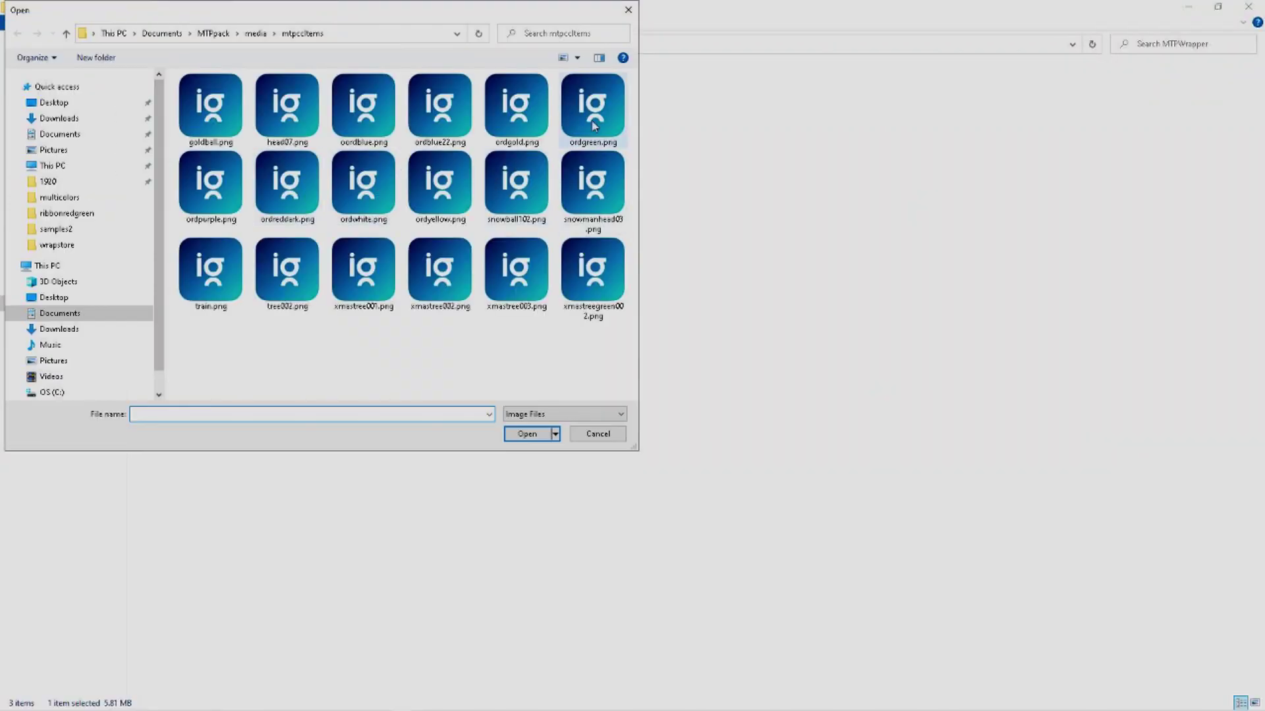
double_click(519, 122)
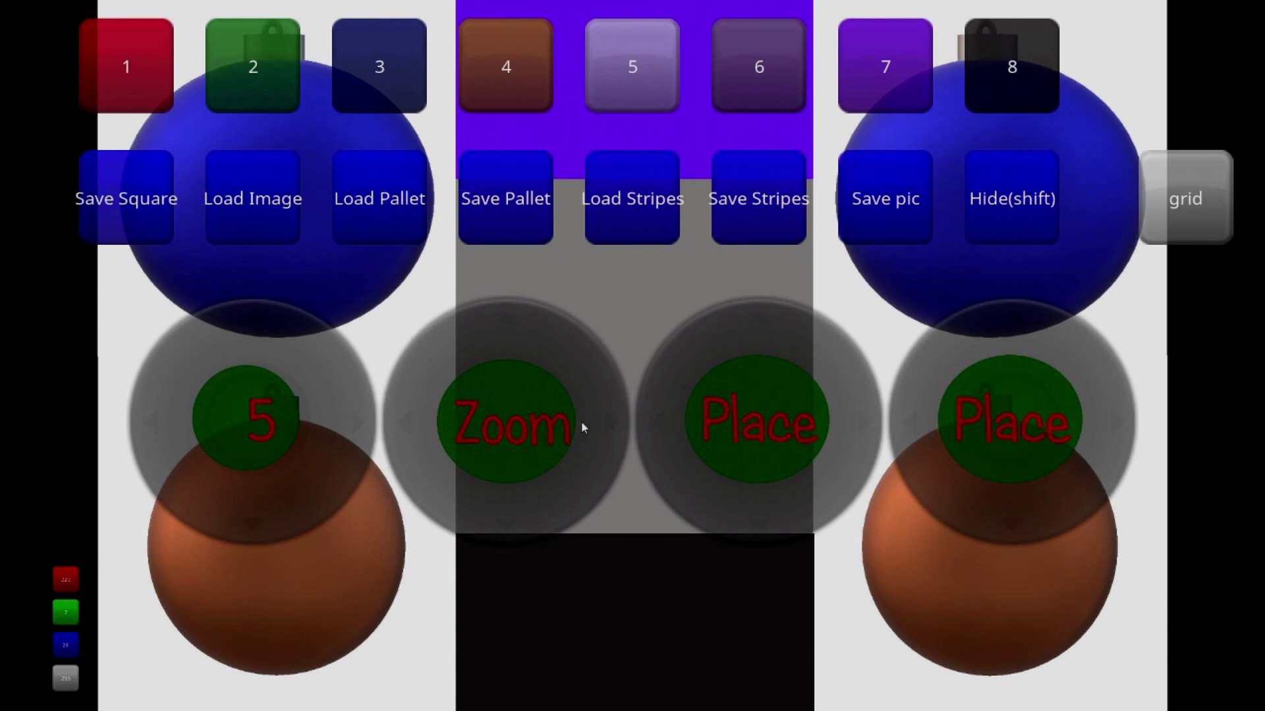
Replace the images in the stripe 5 and stripe 4 tiles with the ordreddark.png ornament.
left_click(256, 203)
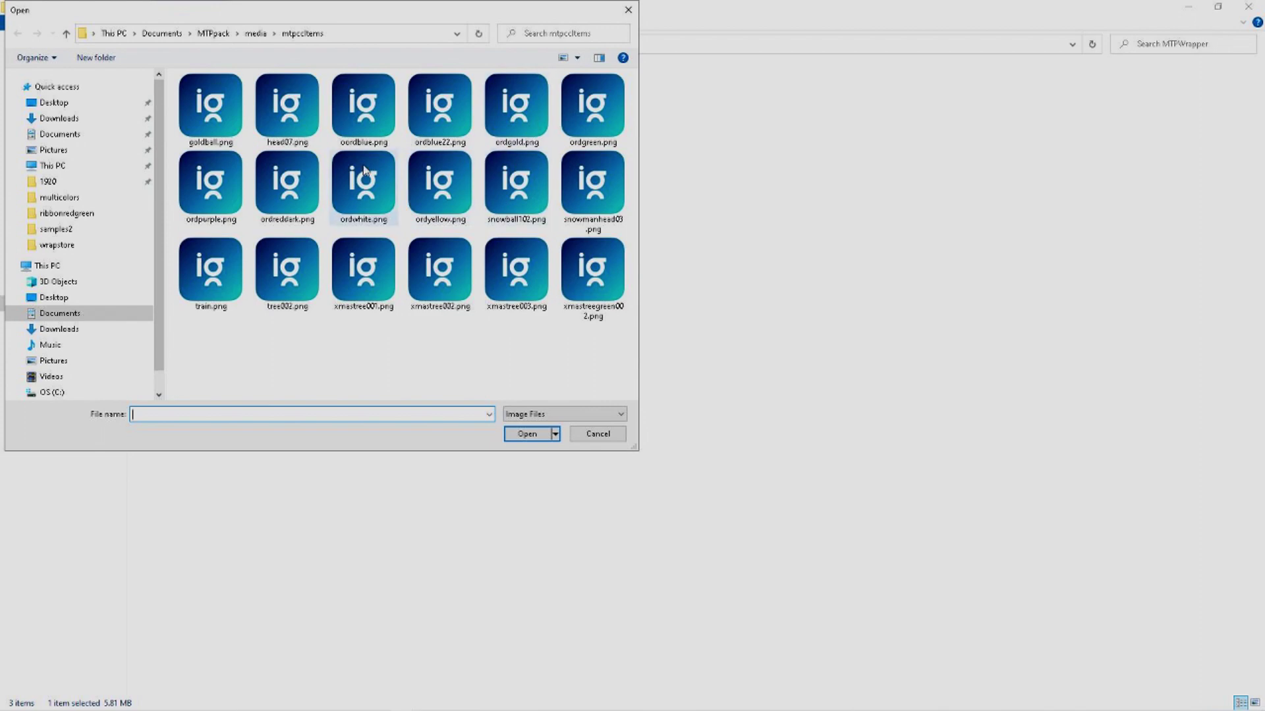
double_click(278, 188)
left_click(166, 418)
left_click(245, 177)
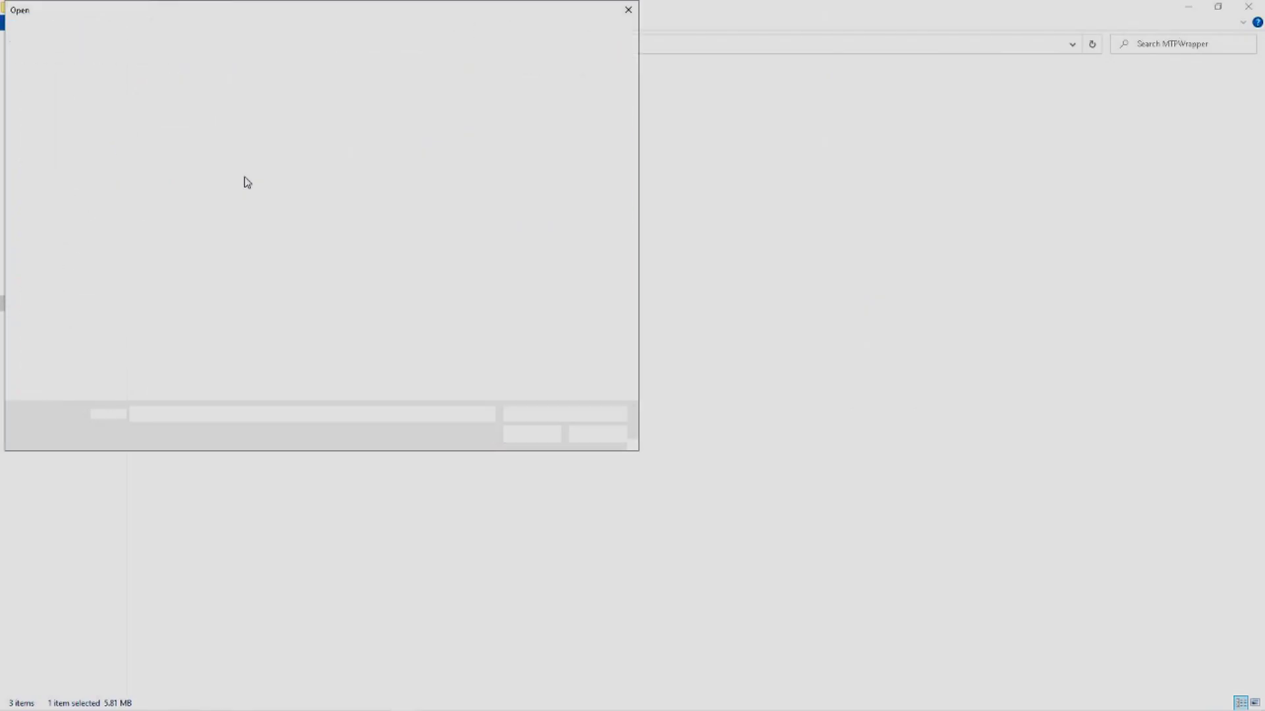
double_click(284, 189)
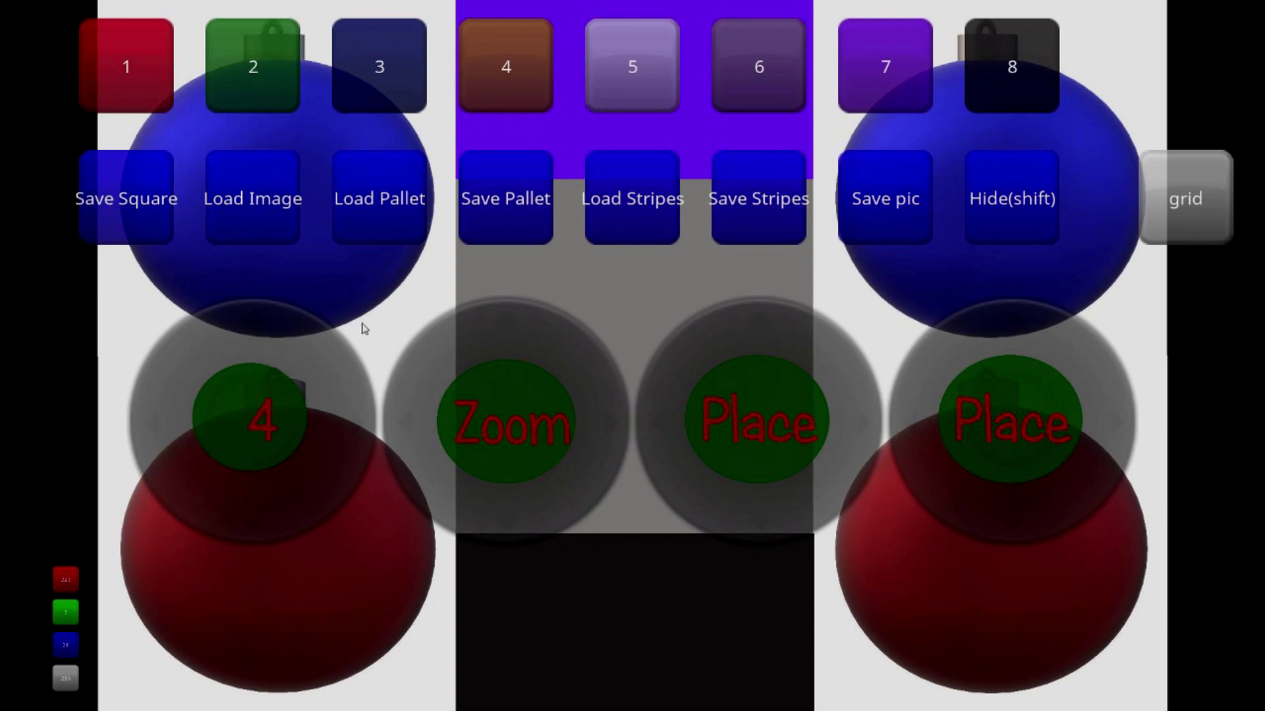
Select stripe 6 and fill the center tile with the ordgreen.png ornament image.
left_click(349, 419)
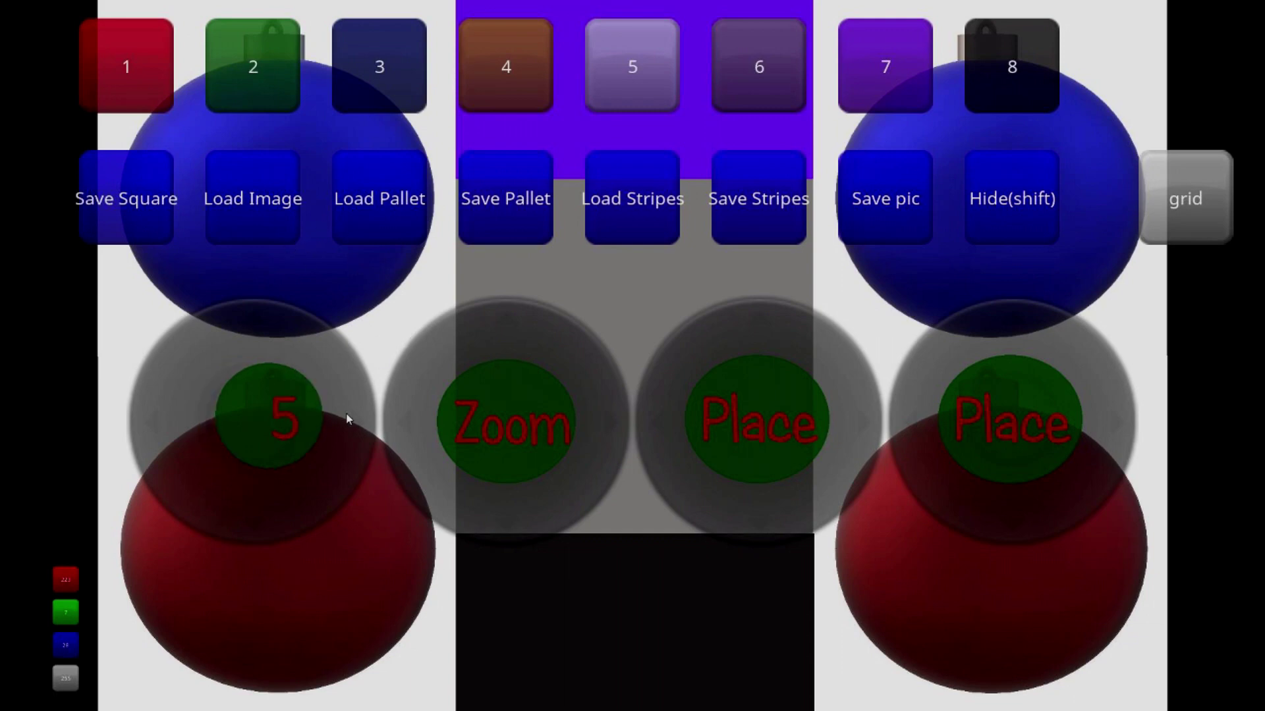
left_click(349, 419)
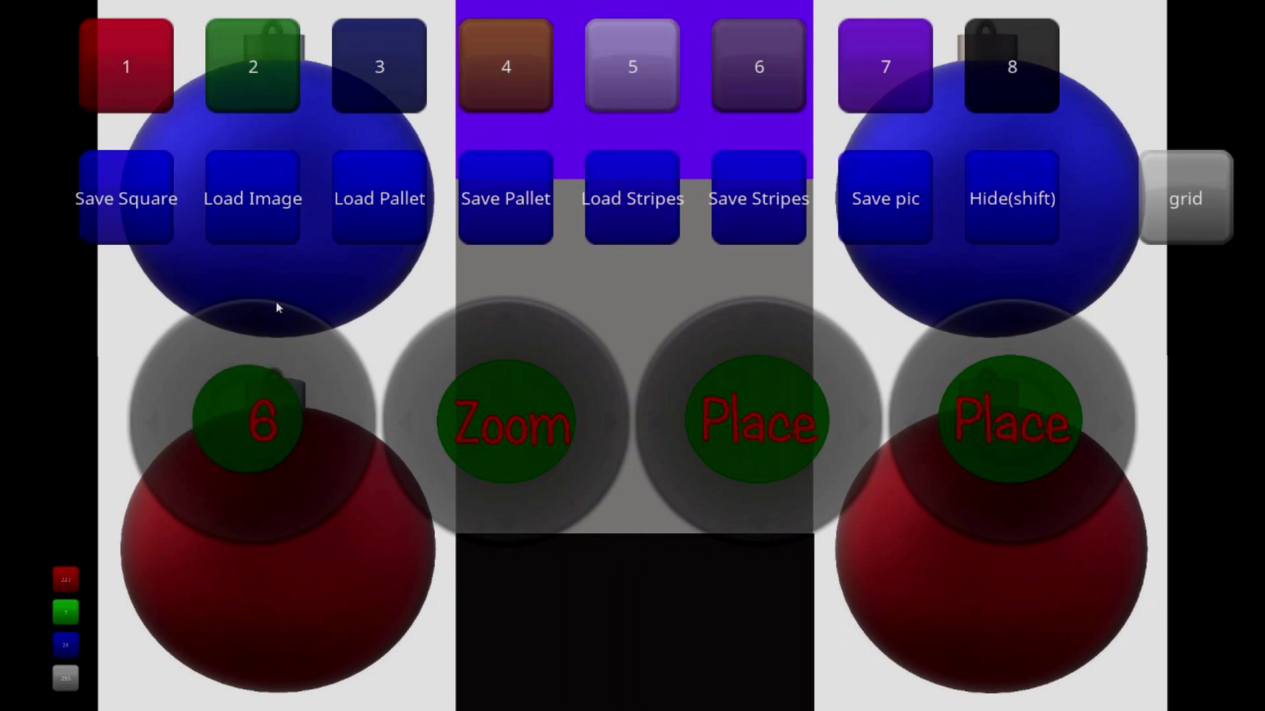
left_click(251, 206)
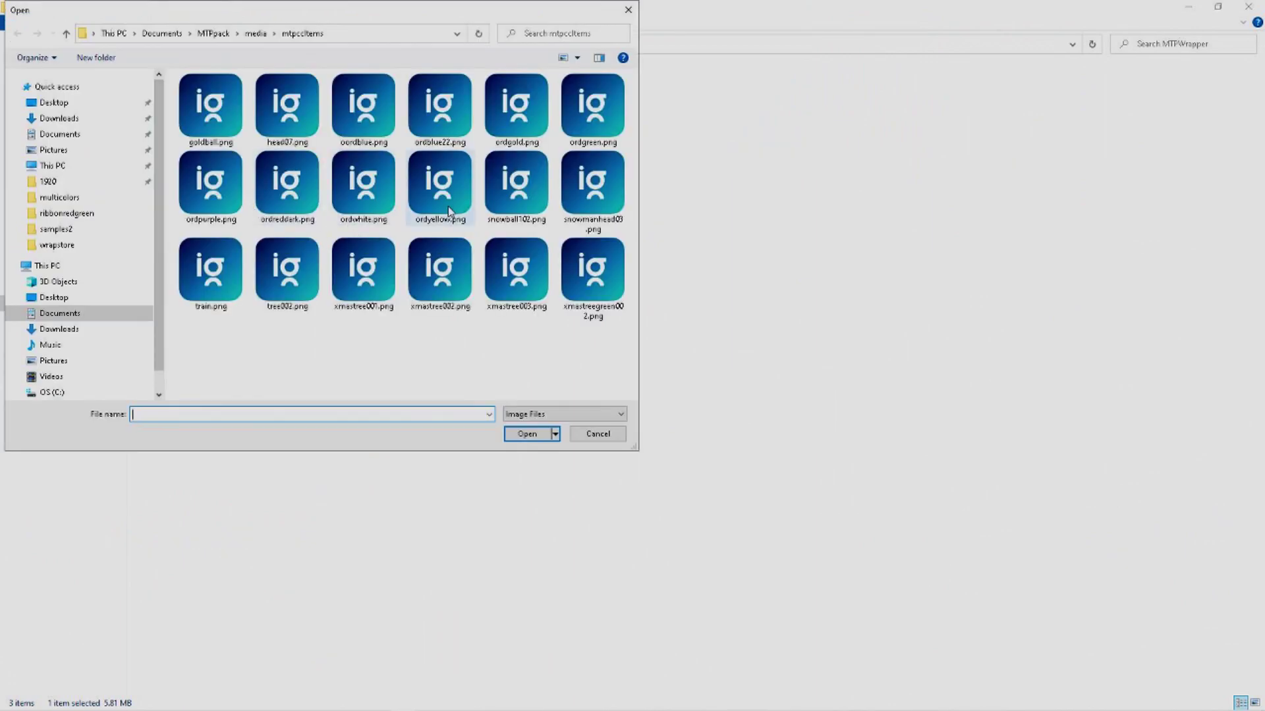
double_click(593, 114)
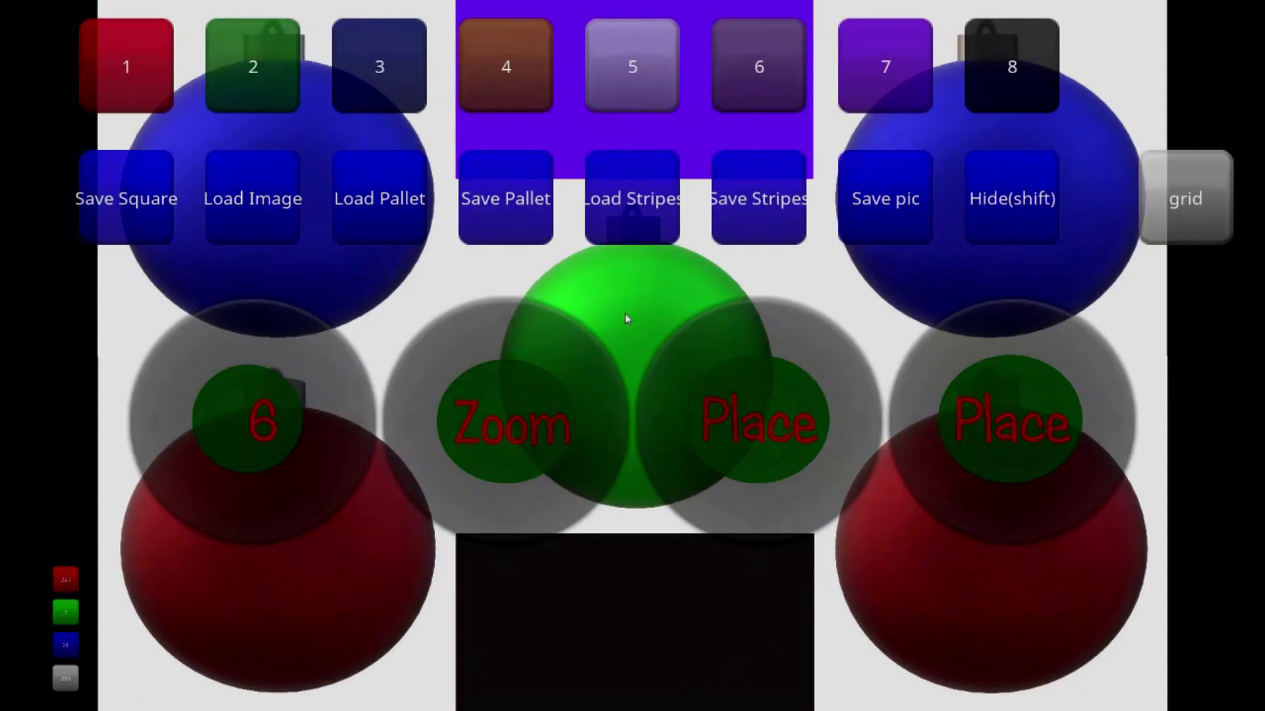
Load the ordpurple.png ornament image into the stripe 7 and stripe 8 tiles.
left_click(345, 399)
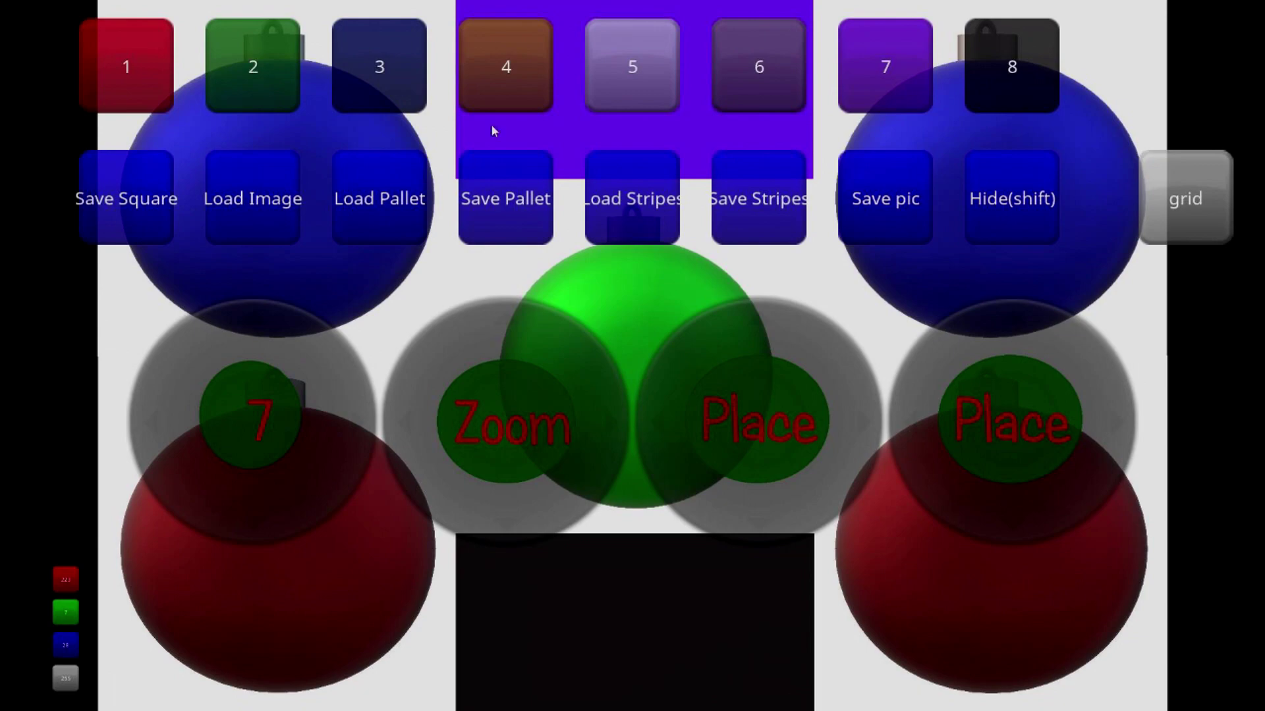
left_click(268, 199)
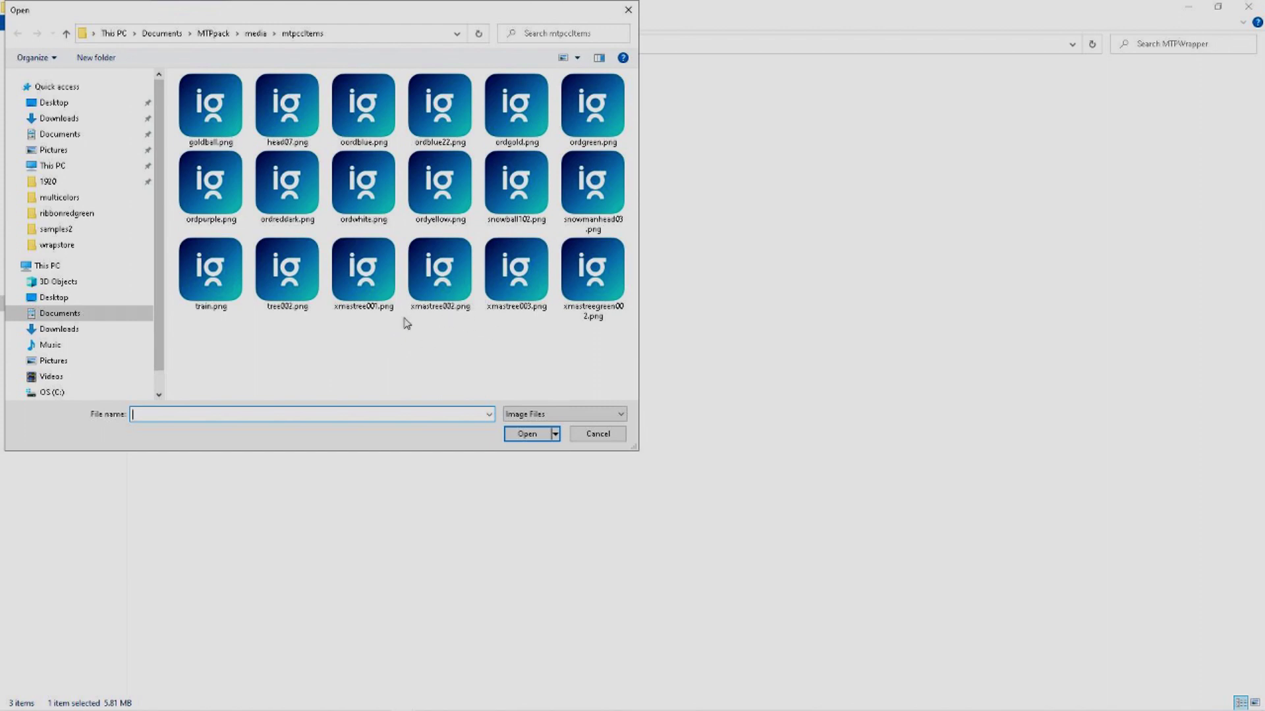
double_click(203, 196)
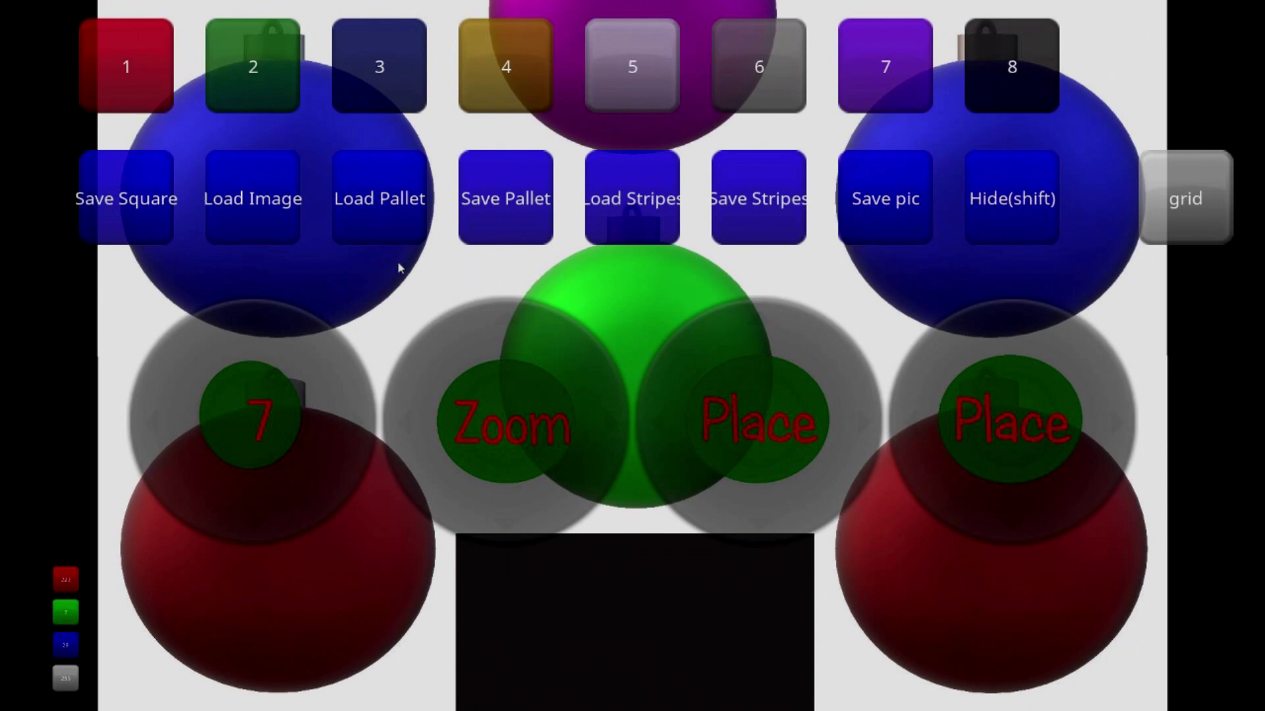
left_click(325, 408)
left_click(271, 227)
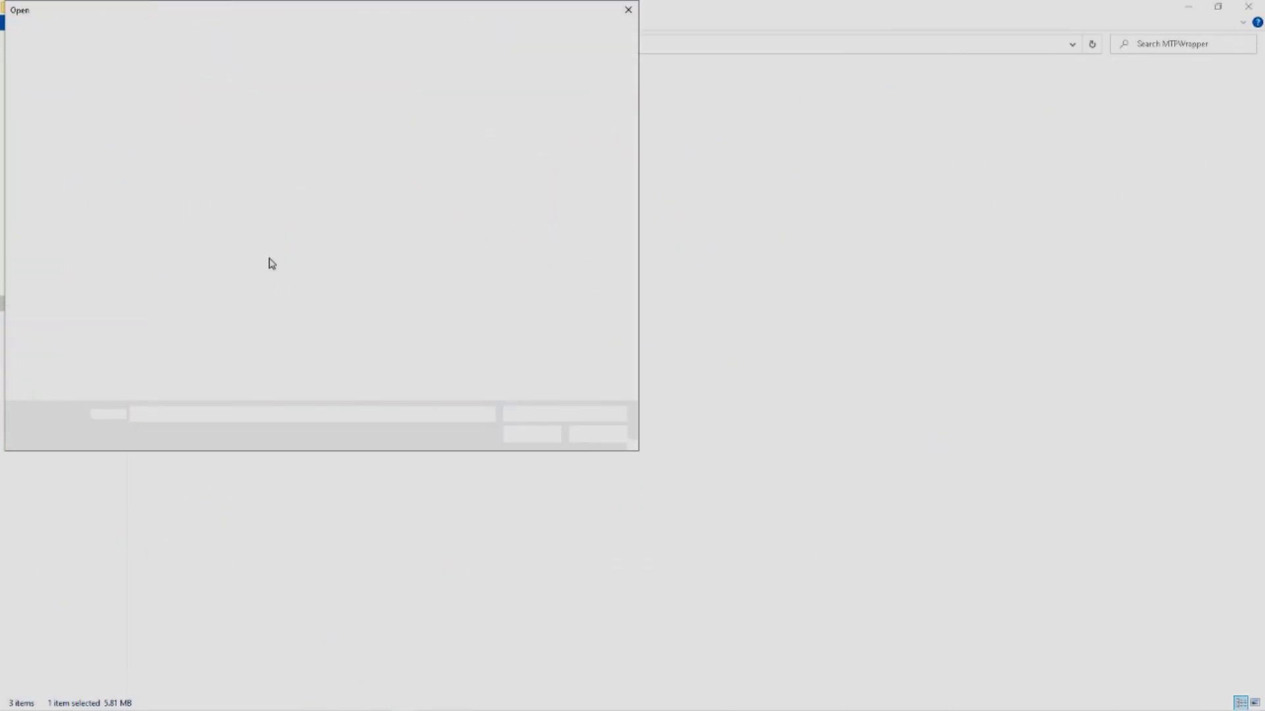
double_click(210, 188)
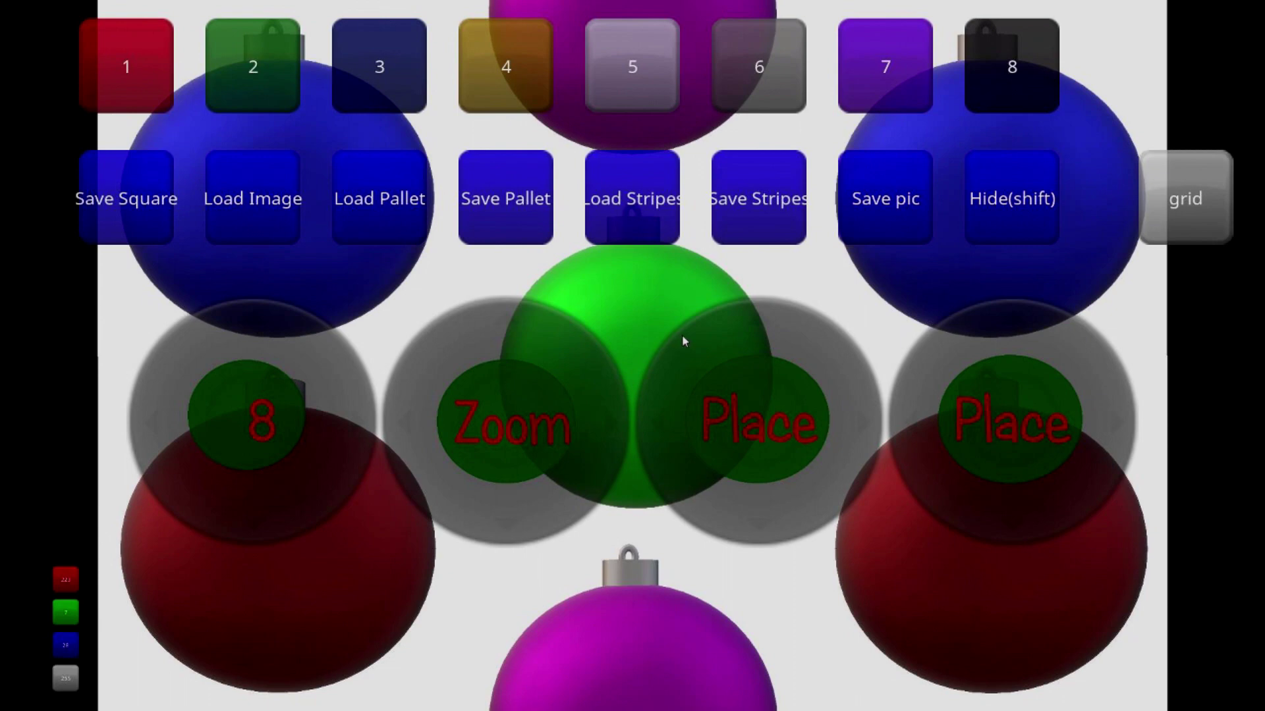
Hide the on-screen controls and save the full ornament pattern under the suggested file name.
left_click(1006, 194)
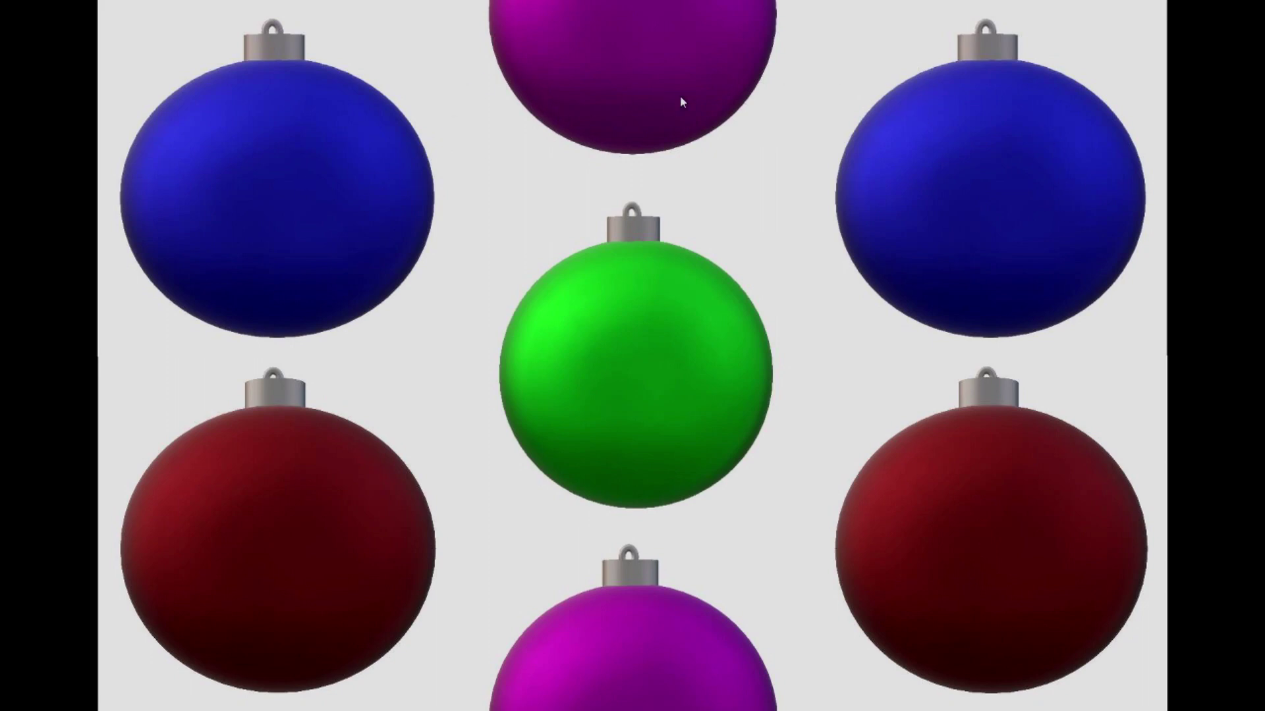
key("ctrl+s")
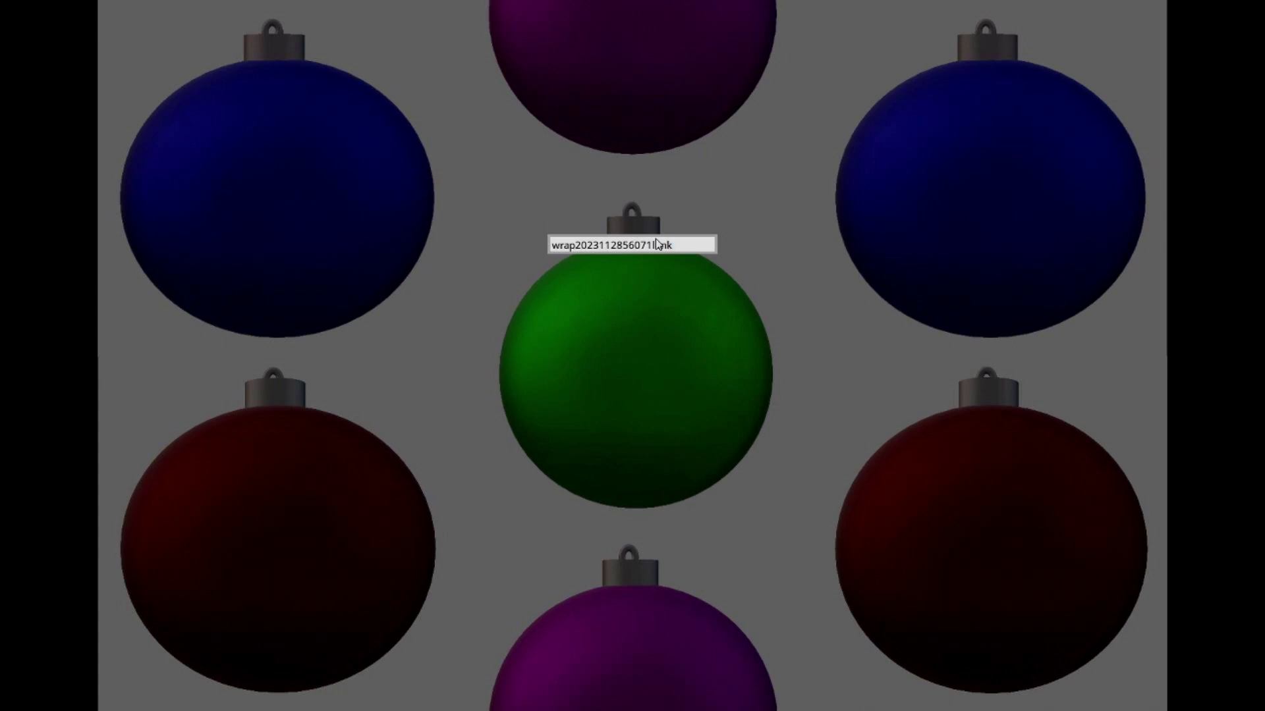
key("Return")
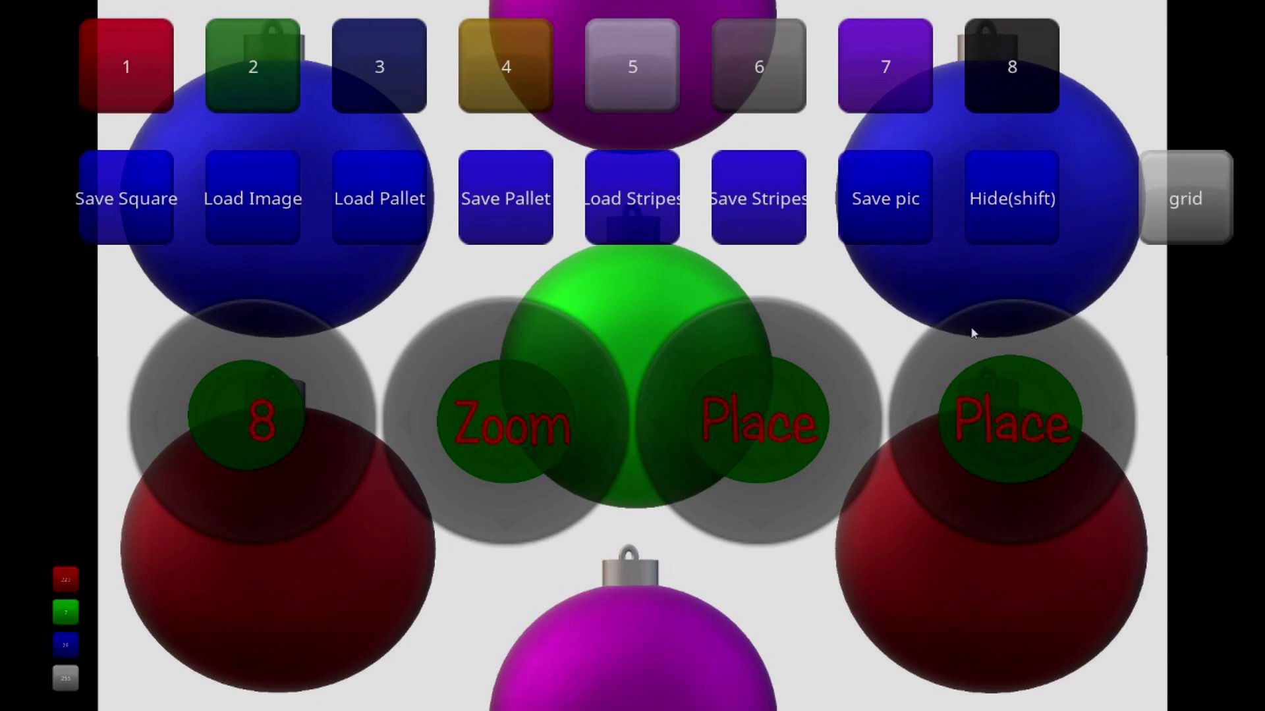
Toggle the grid overlay and the on-screen controls to examine how the ornament tiles line up with the grid.
left_click(992, 225)
left_click(1013, 216)
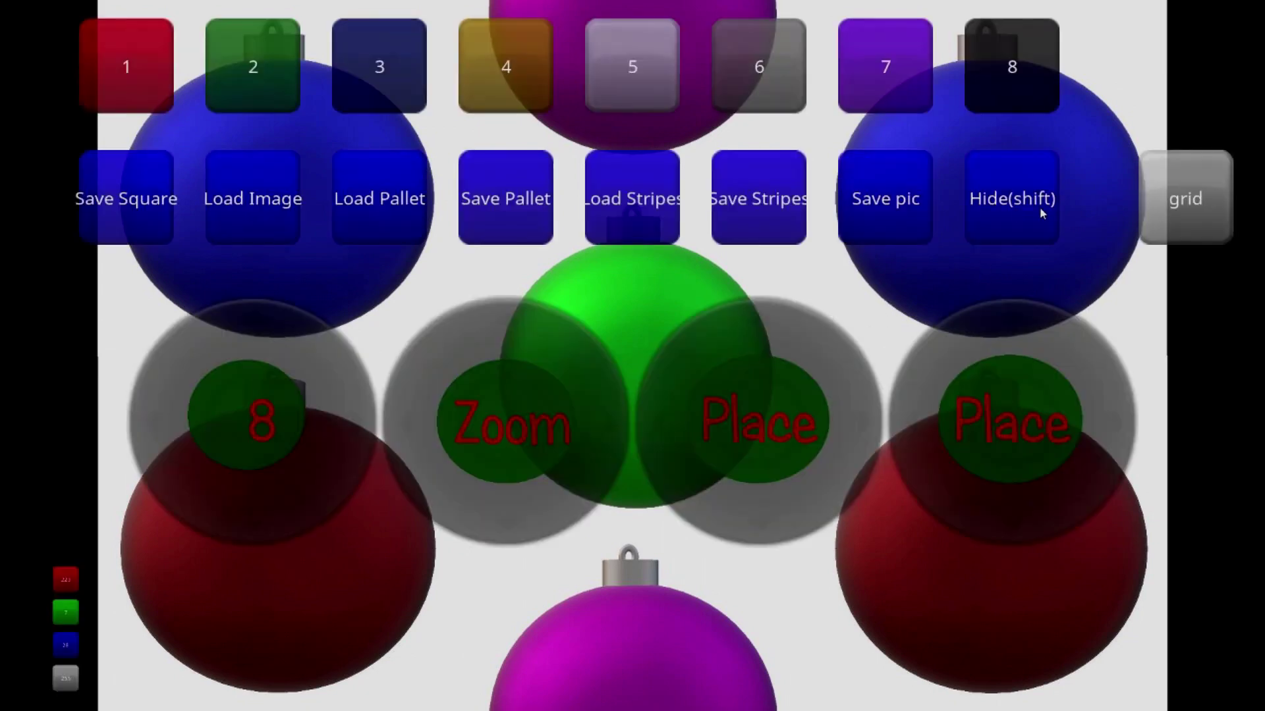
left_click(1148, 198)
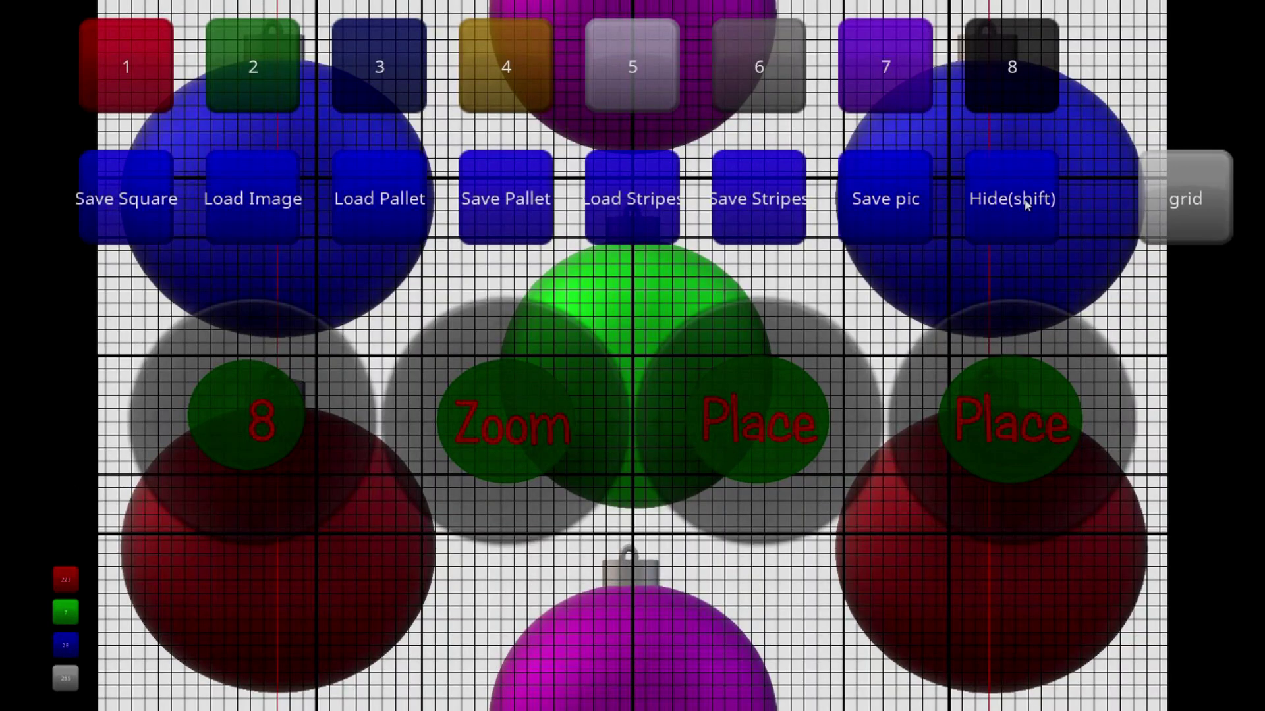
left_click(1029, 206)
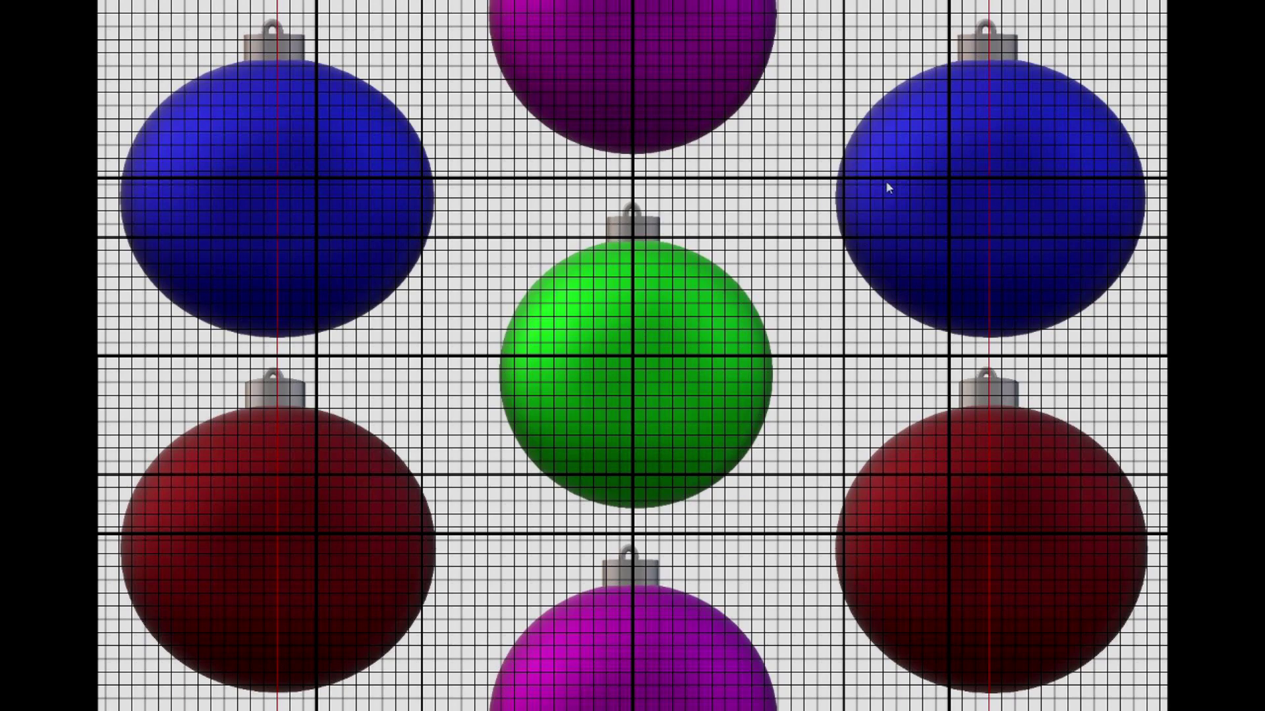
key("shift")
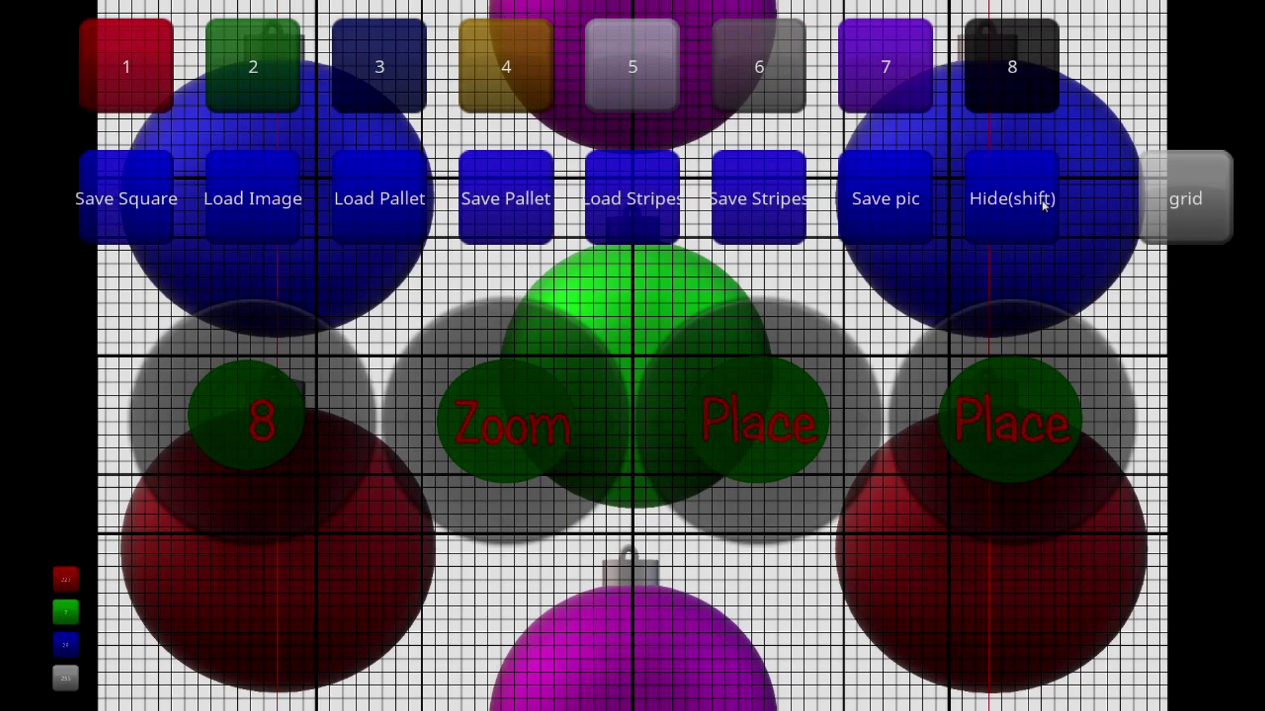
left_click(1165, 191)
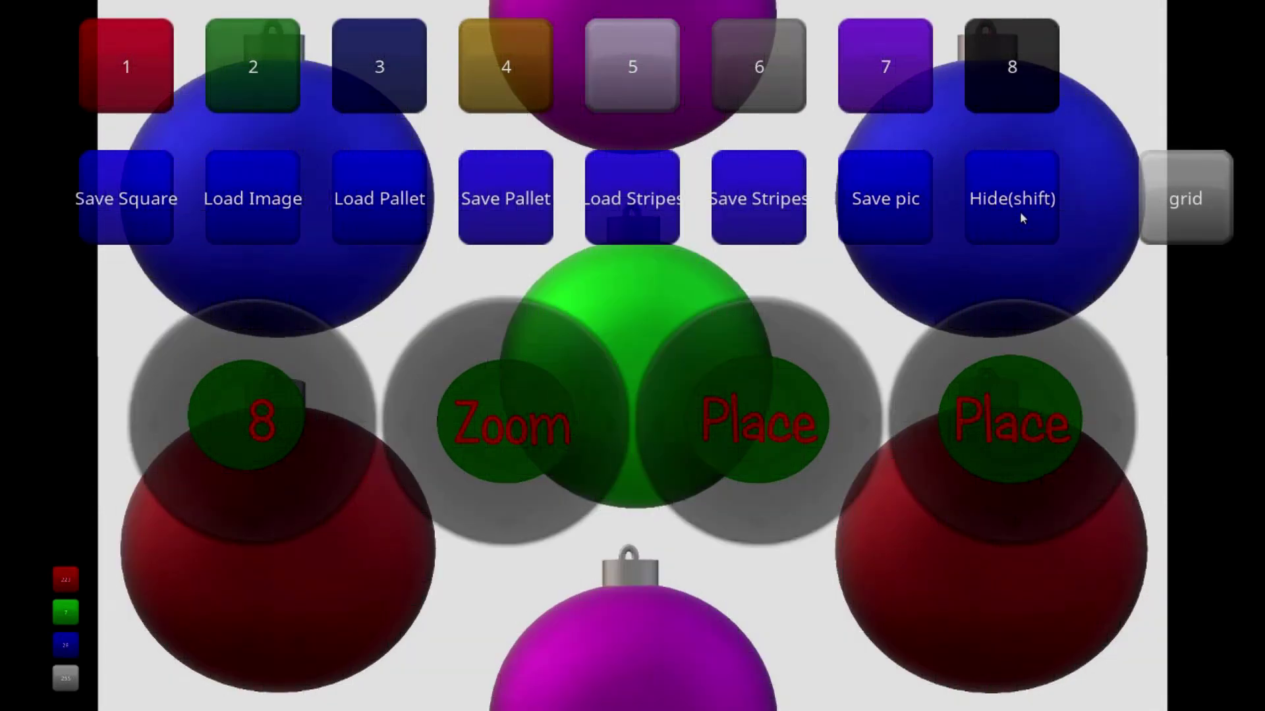
left_click(1171, 199)
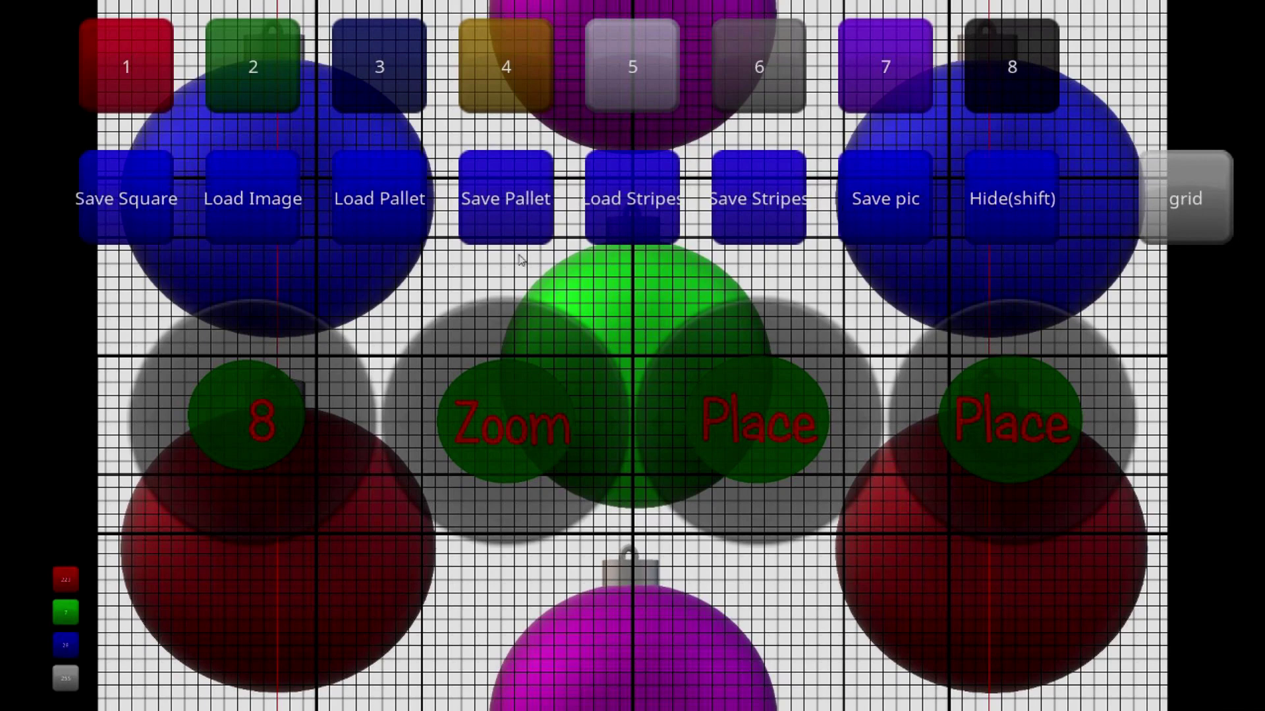
Save the square version of the pattern, replacing the digits after SqrWrap in the suggested file name with "reeeeen".
left_click(119, 214)
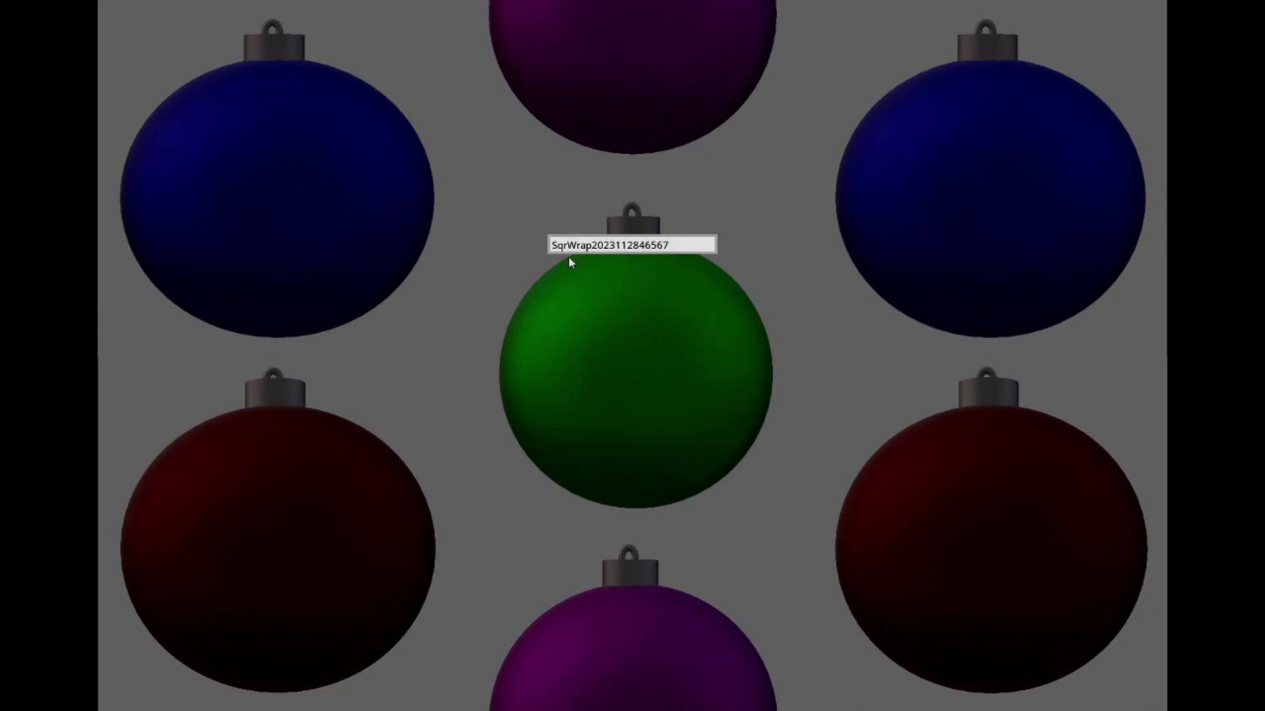
key("BackSpace")
key("BackSpace")
key("BackSpace")
key("BackSpace")
key("BackSpace")
key("BackSpace")
key("BackSpace")
key("BackSpace")
key("BackSpace")
key("BackSpace")
key("BackSpace")
key("BackSpace")
key("BackSpace")
type("reeeeen")
key("Return")
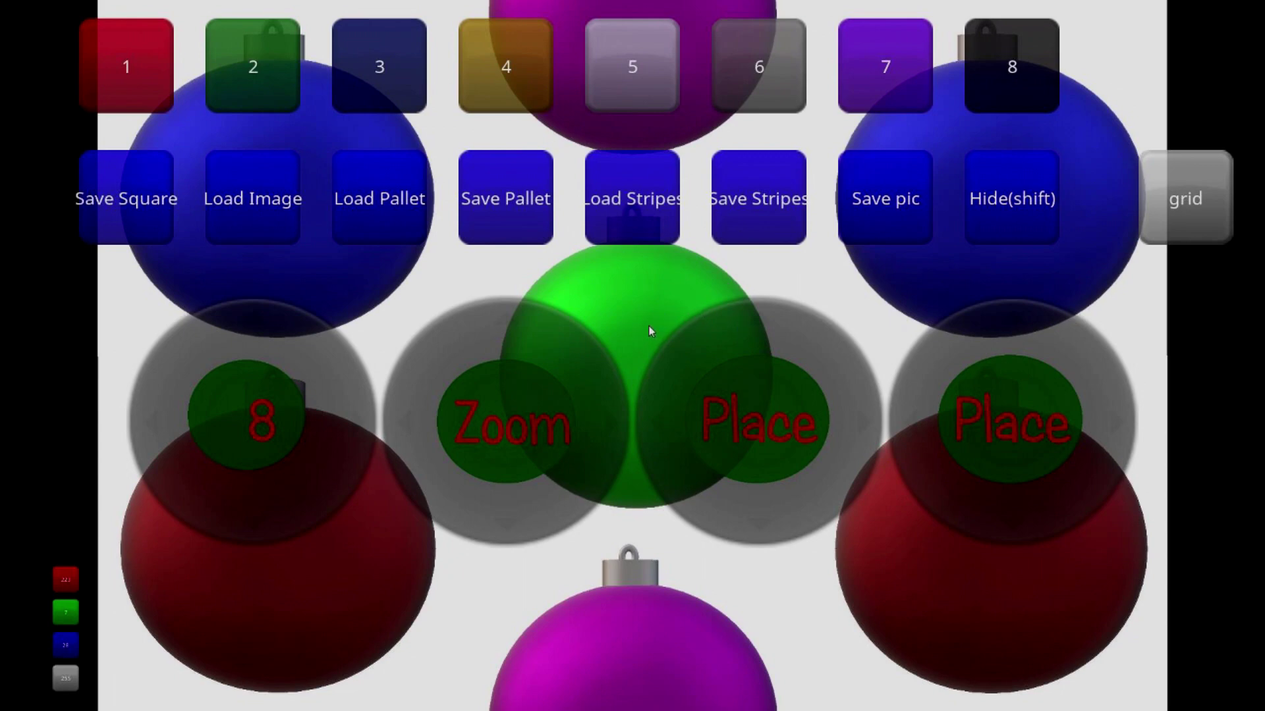
Replace the purple ornaments in the stripe 8 and stripe 7 tiles with the train.png image.
left_click(292, 214)
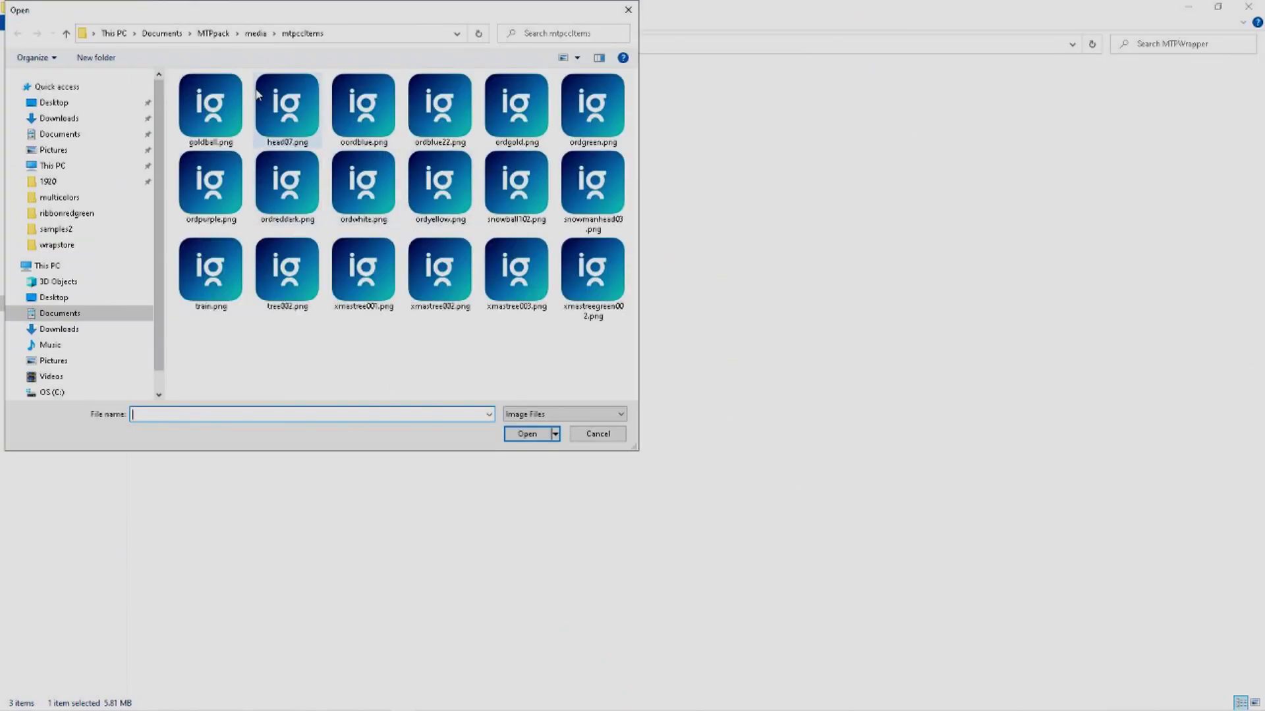
left_click(214, 281)
double_click(214, 281)
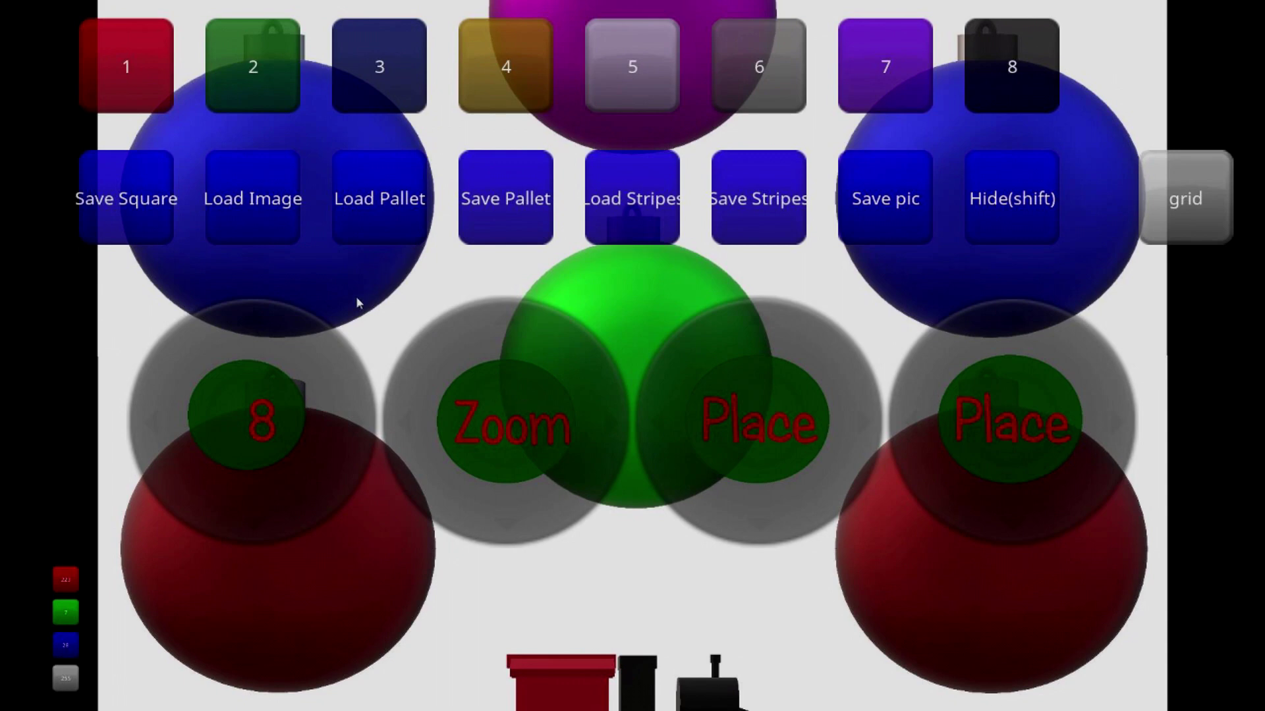
left_click_drag(202, 401, 163, 417)
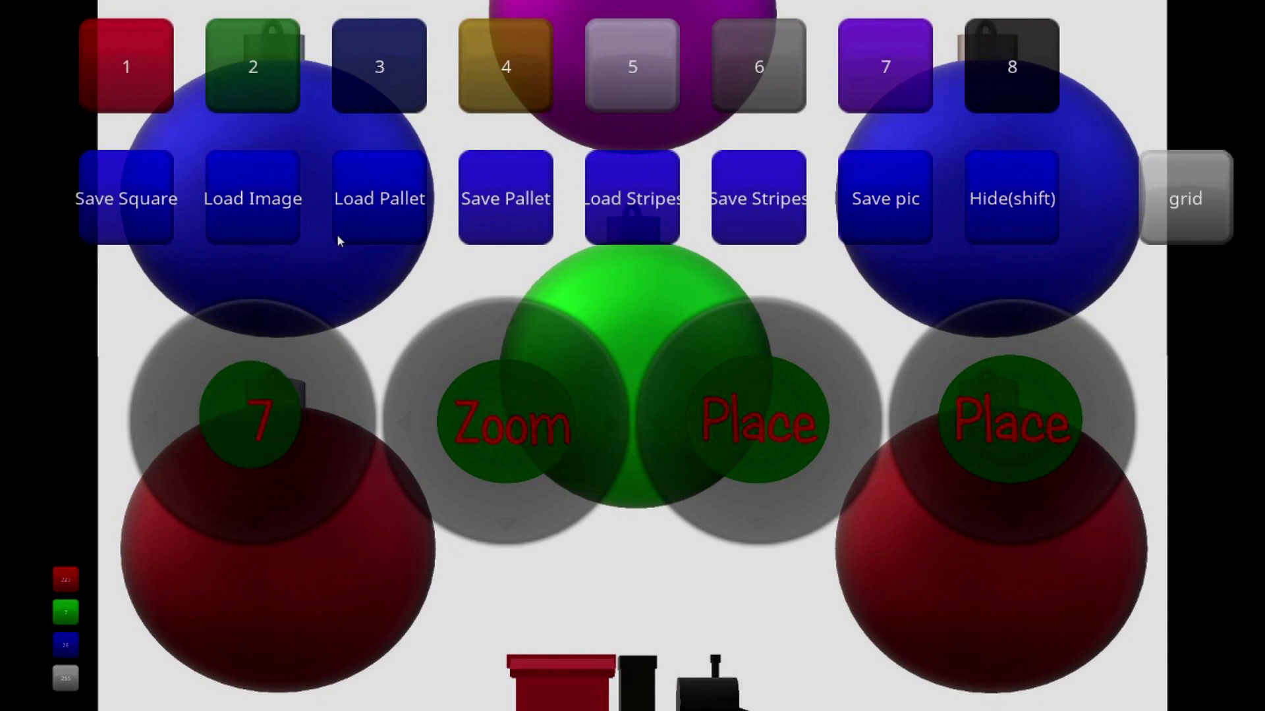
left_click(254, 198)
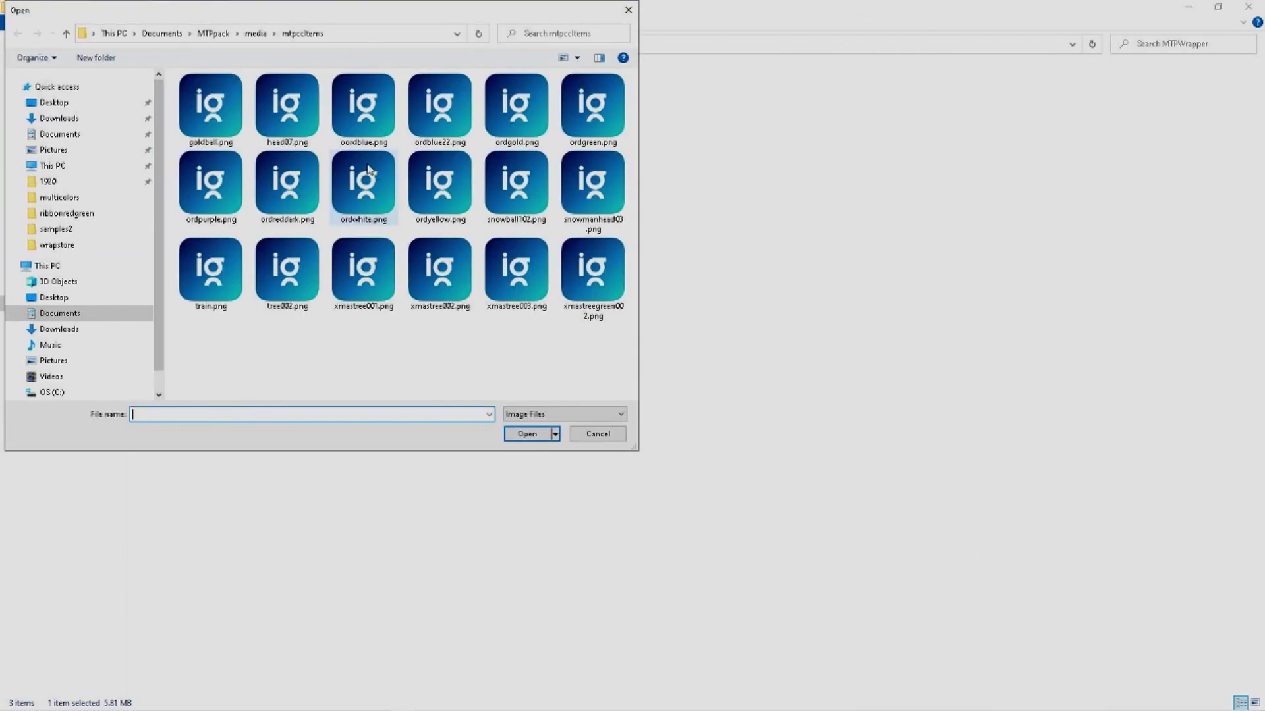
left_click(190, 275)
double_click(188, 271)
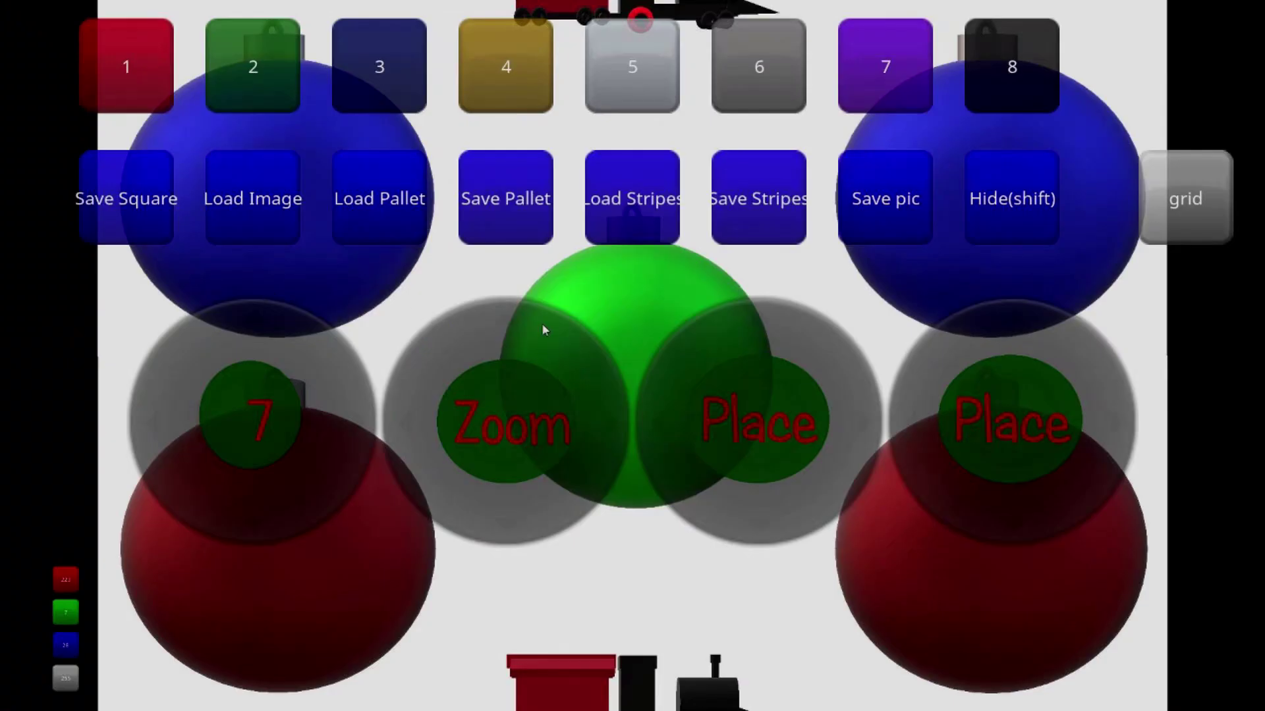
Replace the center tile's image on stripe 6 with snowmanhead03.png and hide the on-screen controls.
left_click_drag(200, 421, 182, 410)
left_click(249, 197)
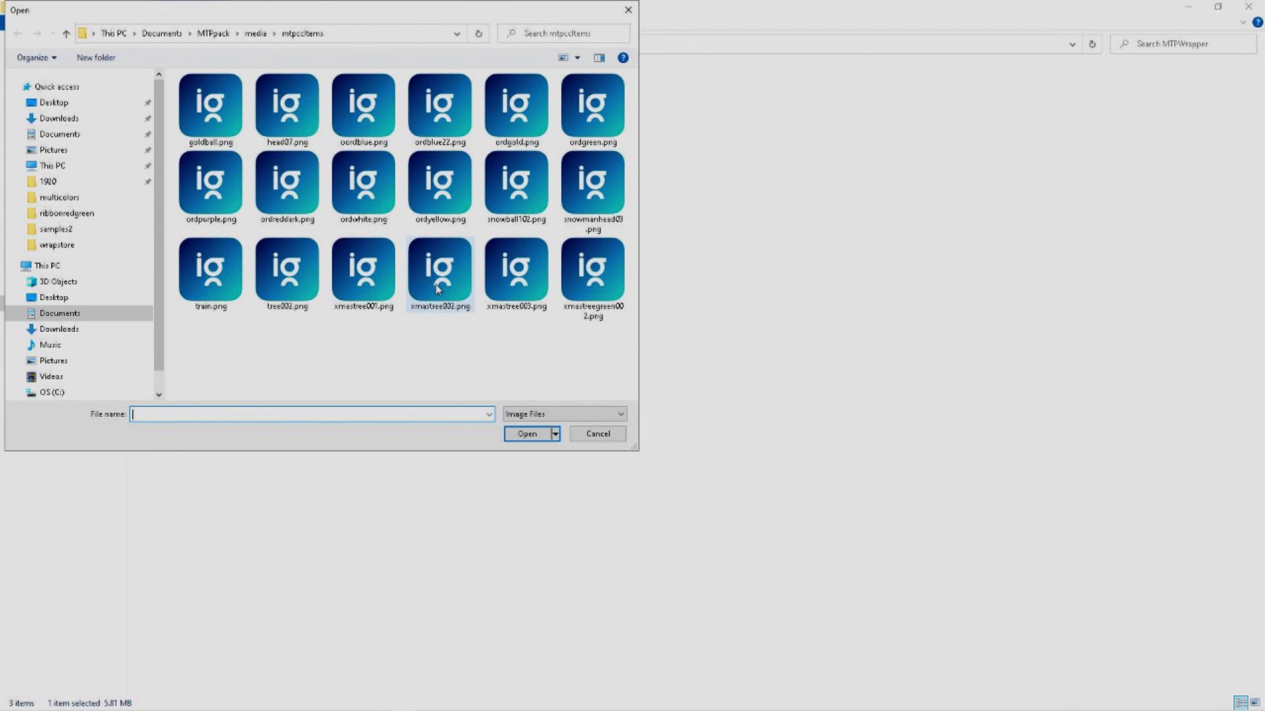
double_click(582, 192)
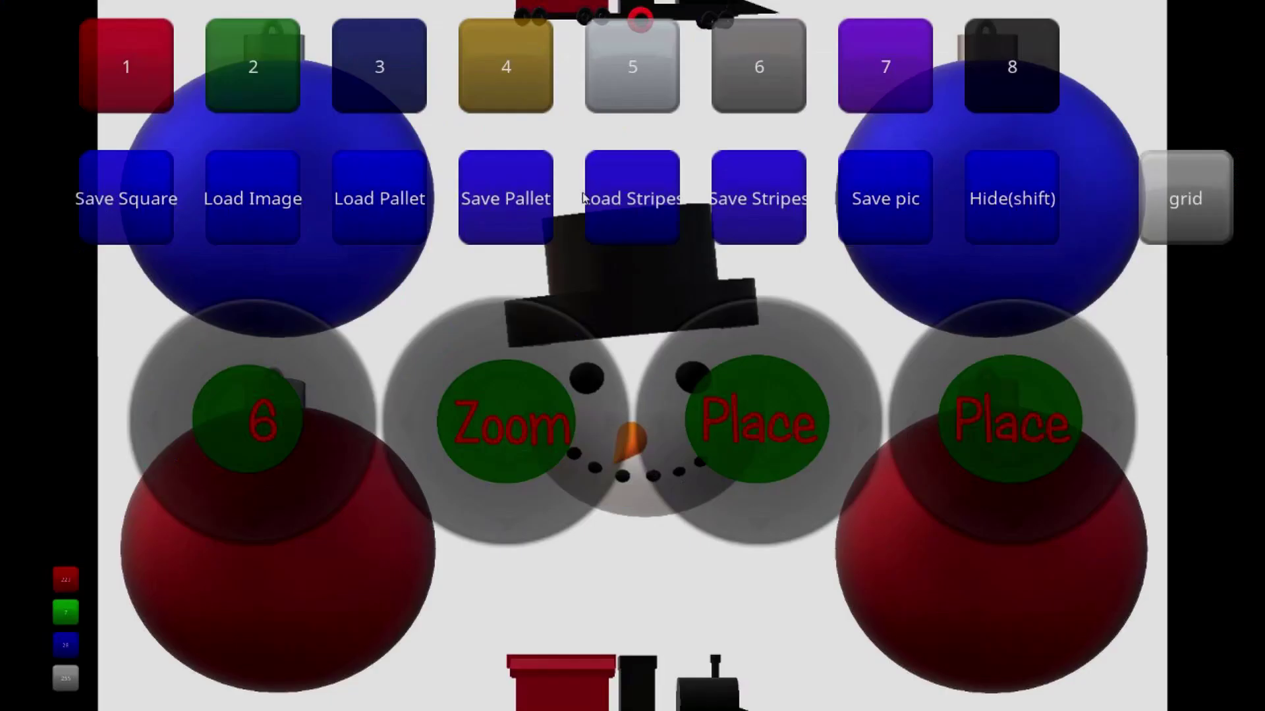
left_click(1006, 187)
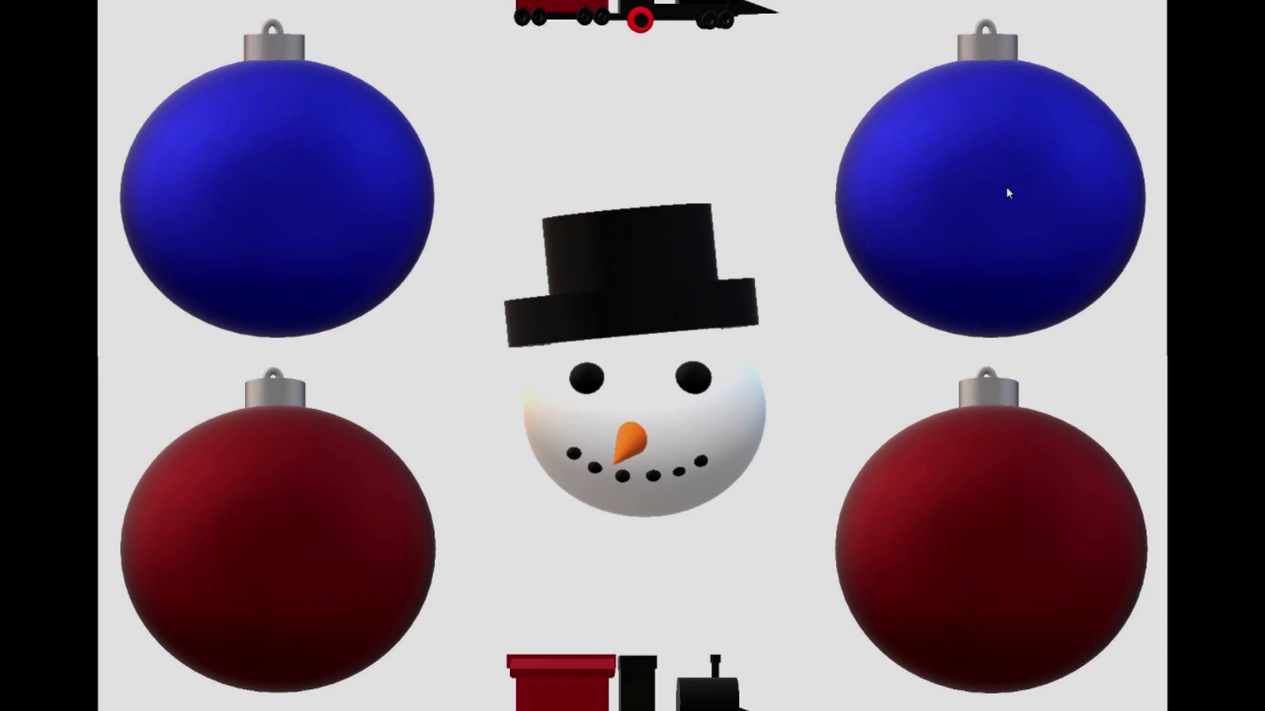